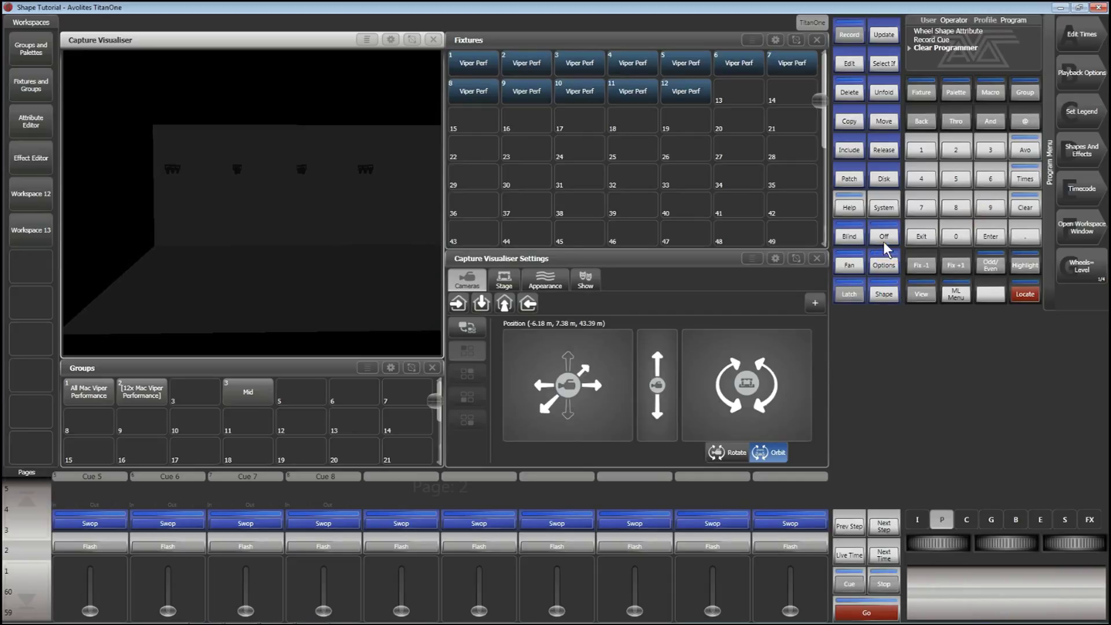
# Open the Patch View to see the patched fixtures
pyautogui.click(850, 179)
pyautogui.click(1090, 272)
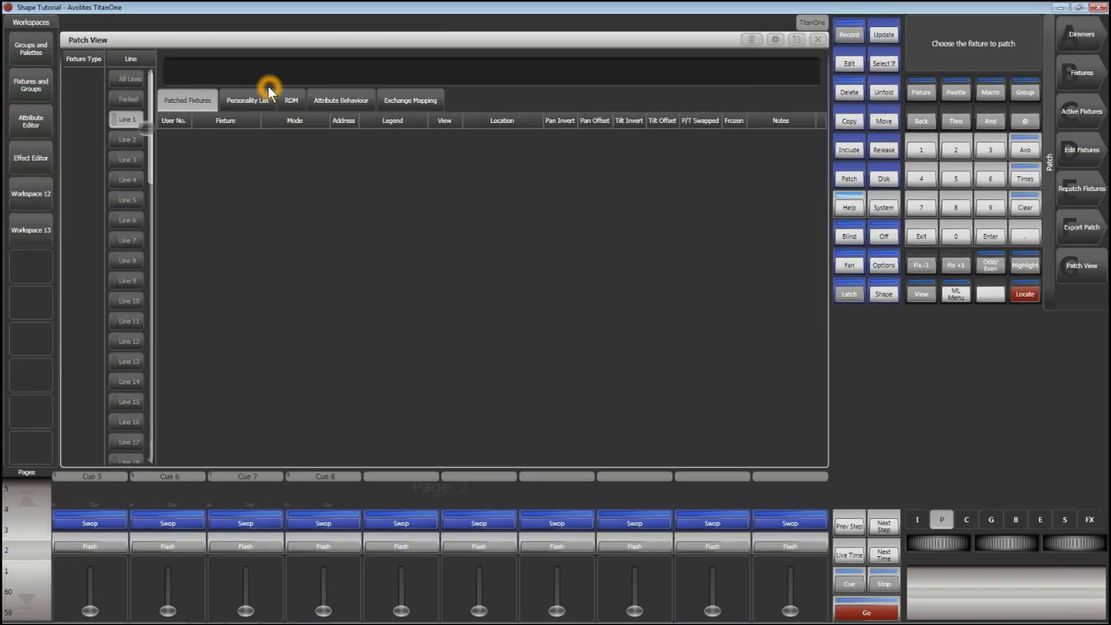
pyautogui.moveTo(357, 618)
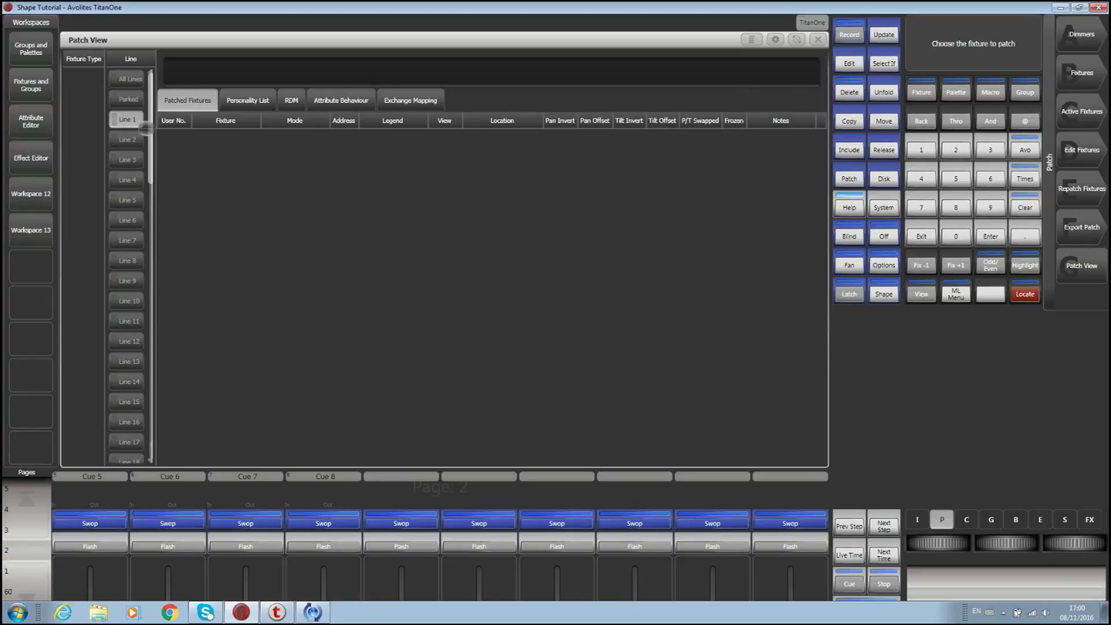
pyautogui.click(1005, 615)
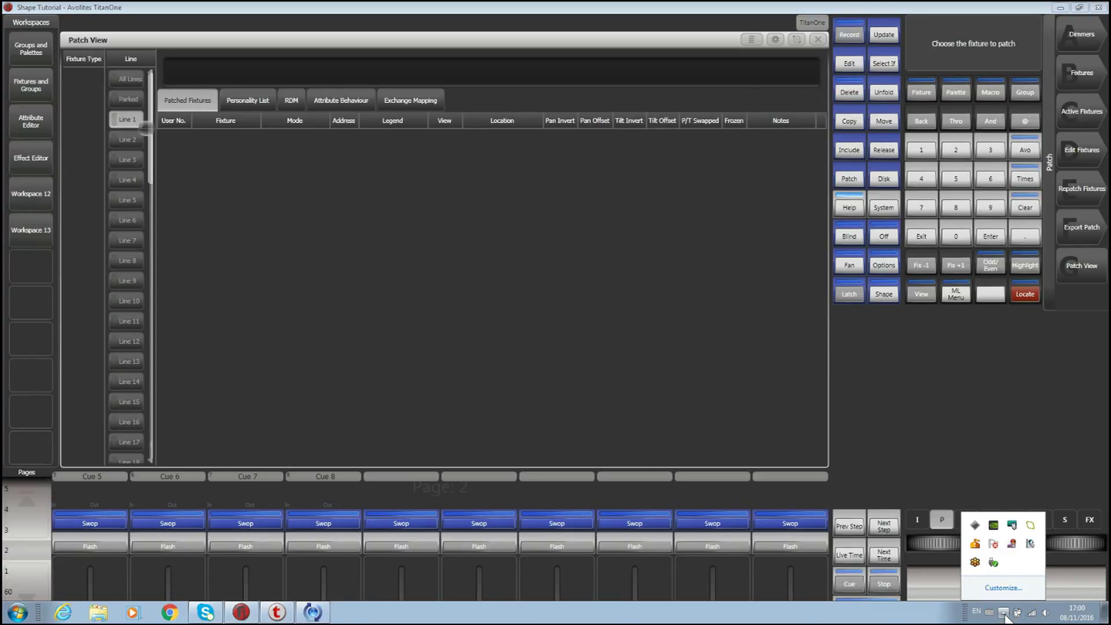
pyautogui.rightClick(1012, 545)
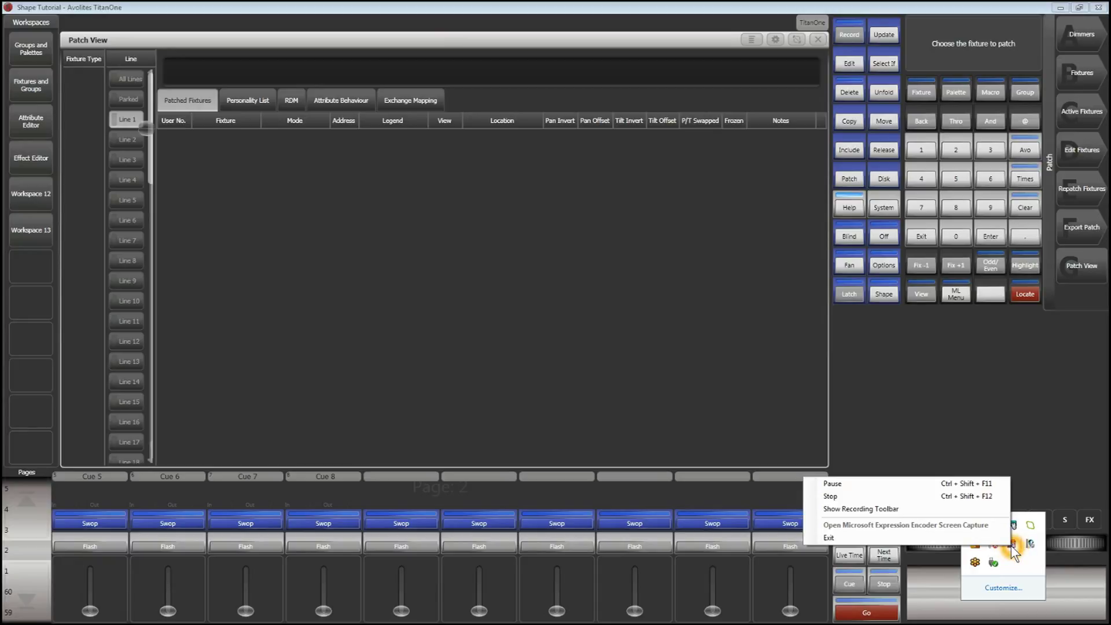
pyautogui.click(915, 486)
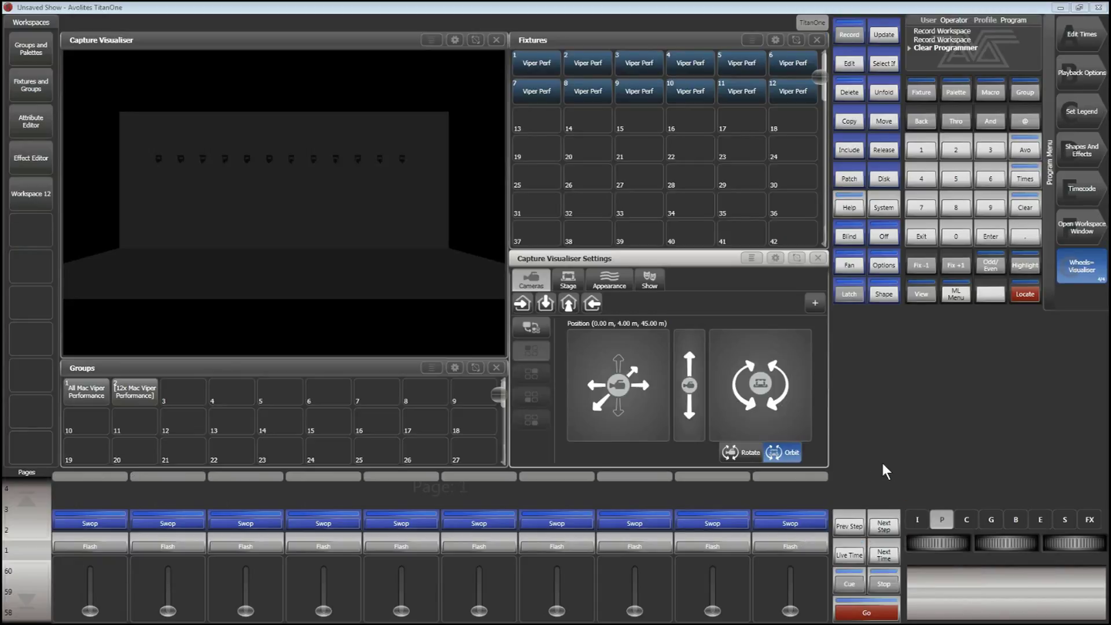
# Locate the All Mac Viper Performance group with the wheels in Level mode, and set its tilt to about 72%
pyautogui.click(537, 254)
pyautogui.click(87, 392)
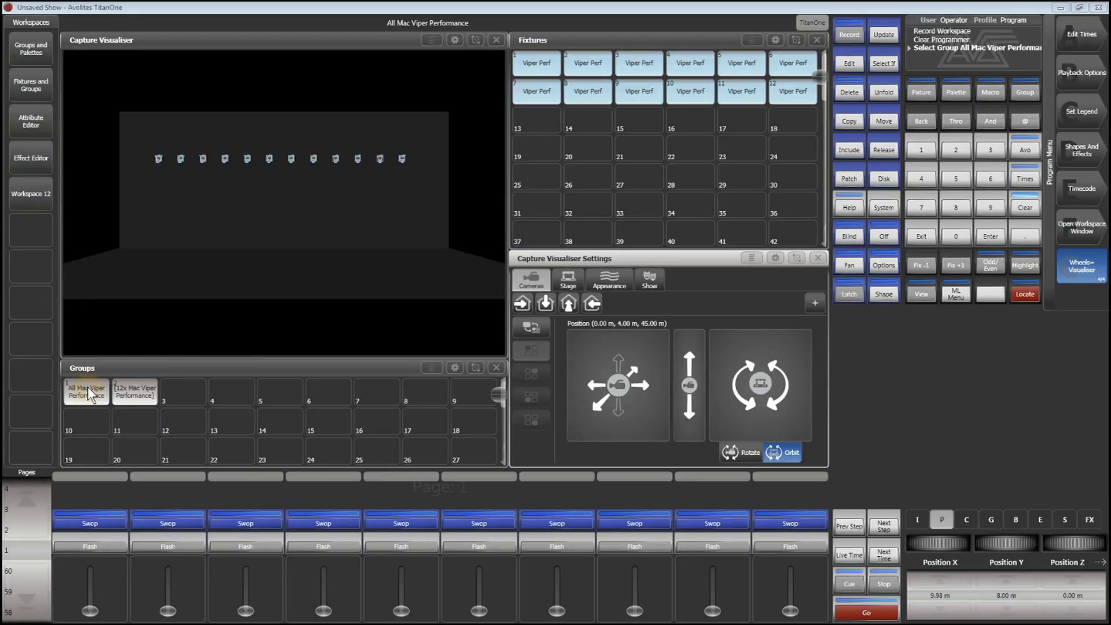
pyautogui.click(1091, 264)
pyautogui.click(1025, 292)
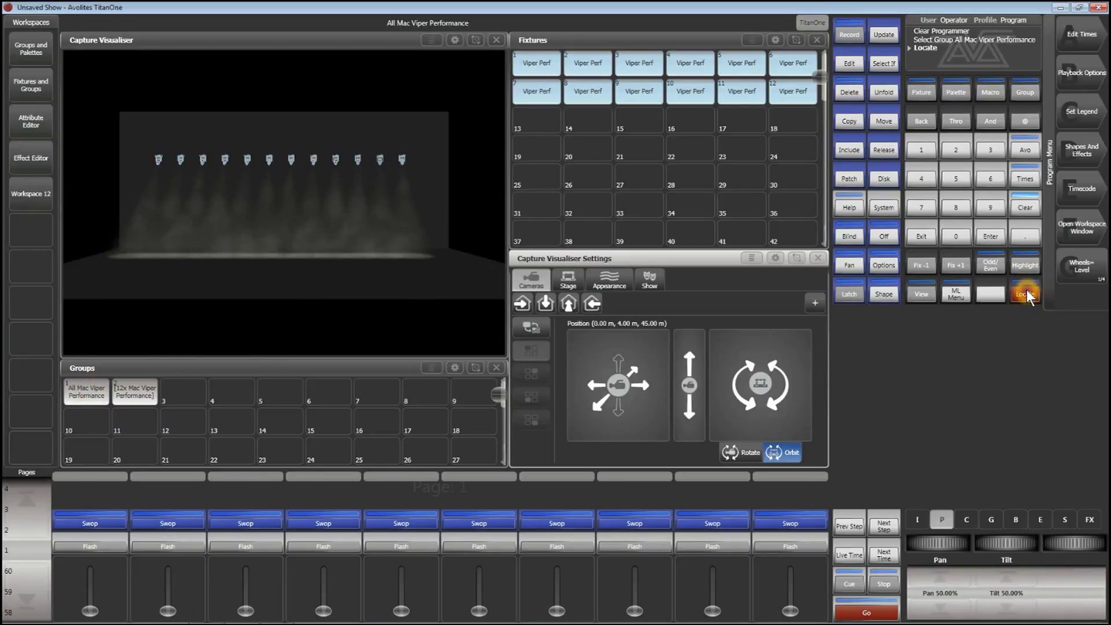
pyautogui.moveTo(999, 536); pyautogui.dragTo(1001, 515)
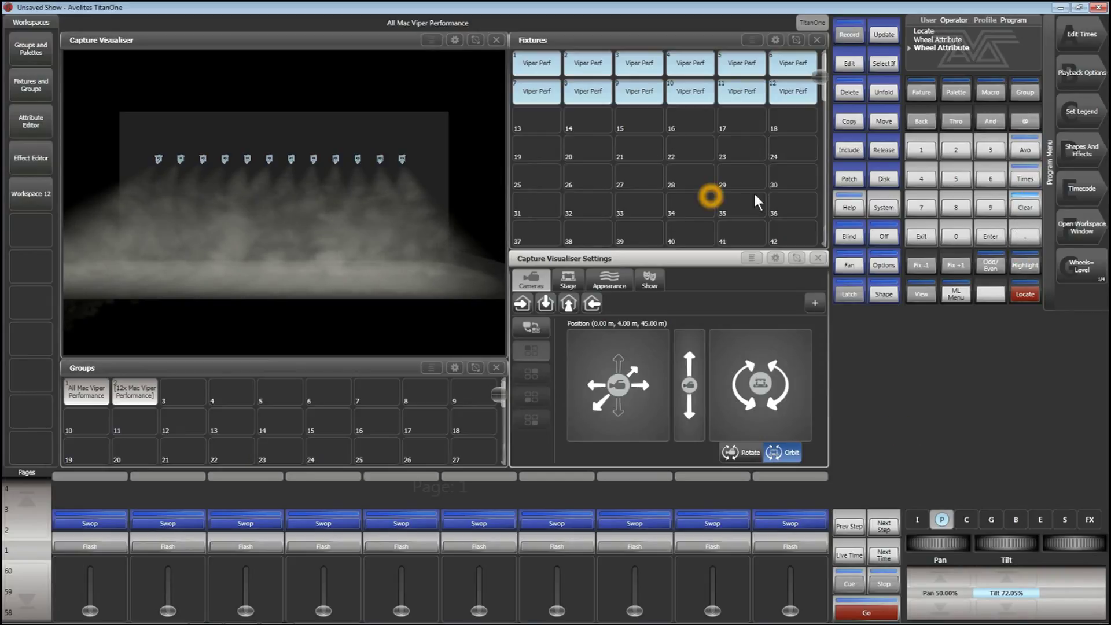
# Create a Circle shape from the Pan / Tilt category on the selected fixtures
pyautogui.click(1080, 155)
pyautogui.click(1083, 36)
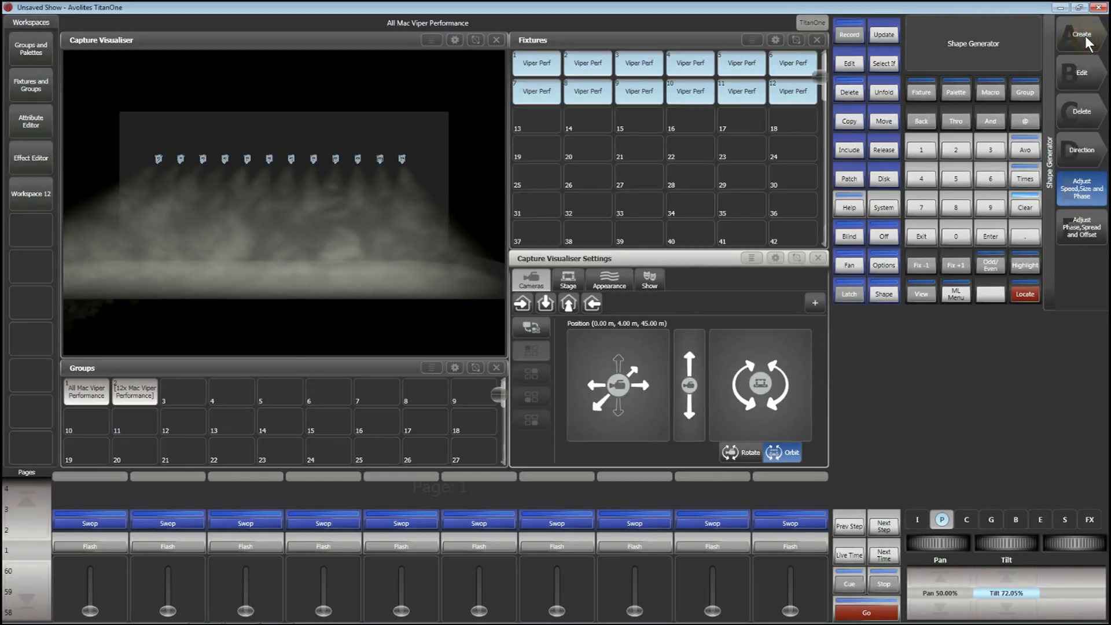
pyautogui.click(1083, 37)
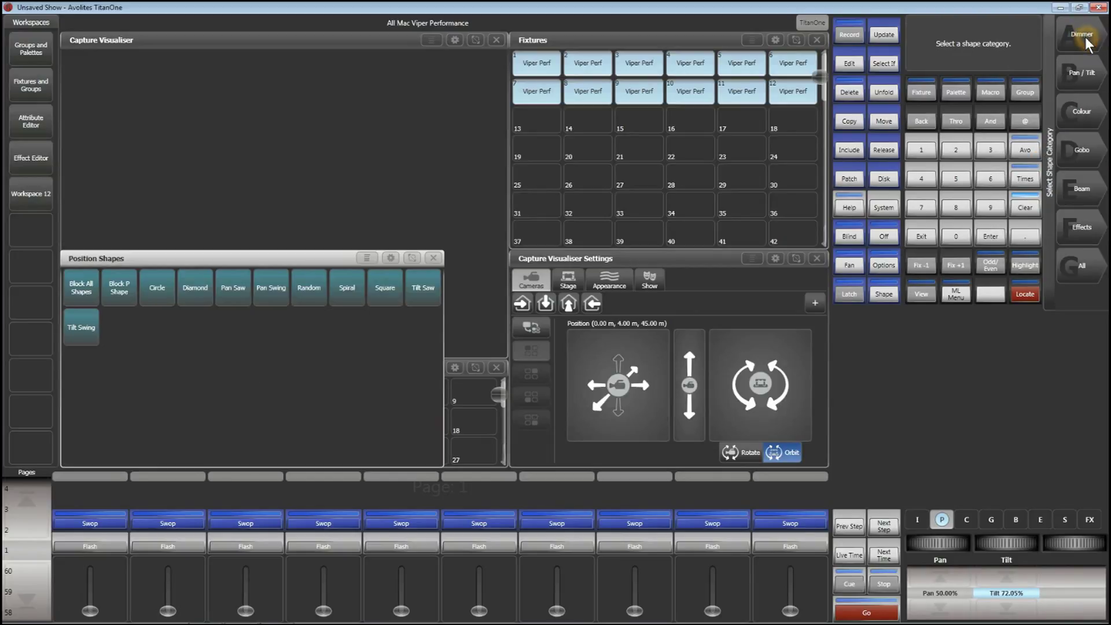
pyautogui.click(1084, 77)
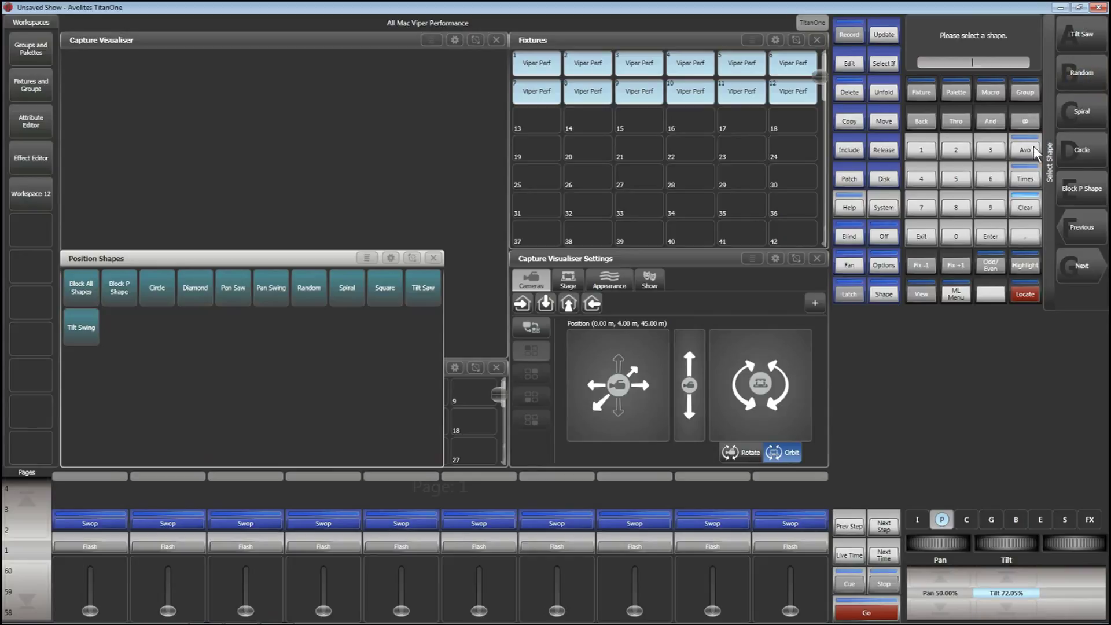
pyautogui.click(148, 287)
pyautogui.click(373, 286)
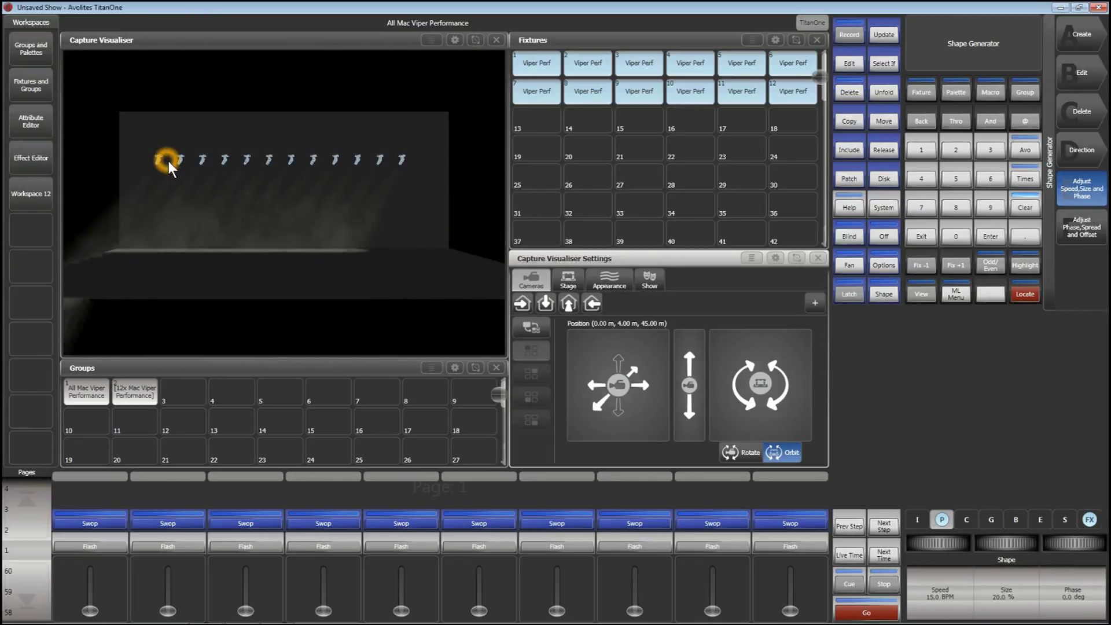
# Set the circle shape's phase to 360 deg with a spread of 1
pyautogui.click(1082, 226)
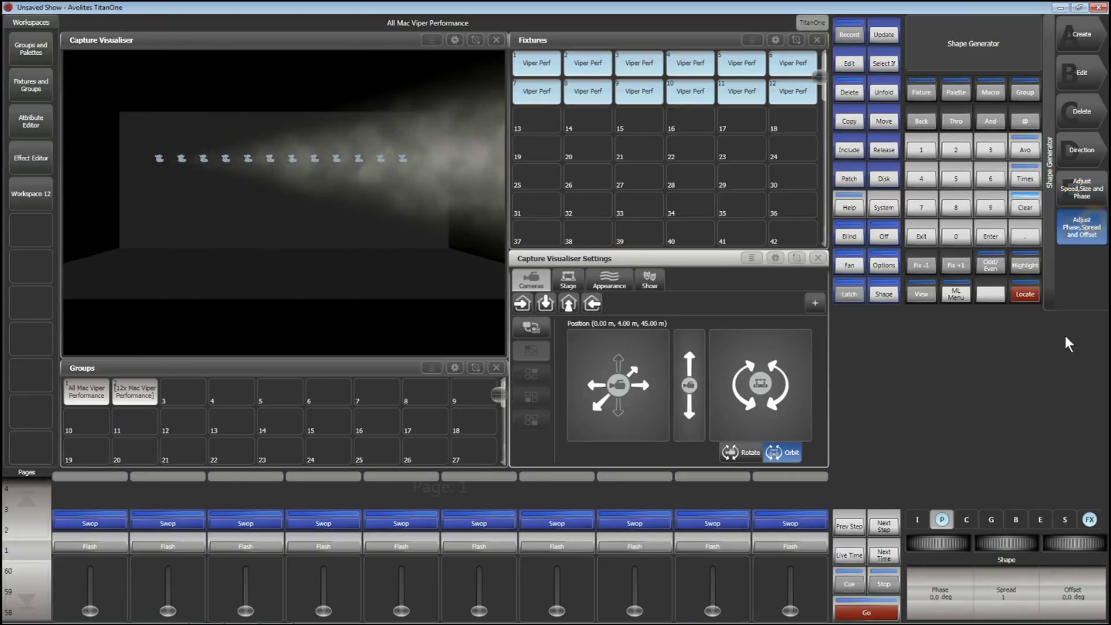
pyautogui.moveTo(1006, 547); pyautogui.dragTo(828, 533)
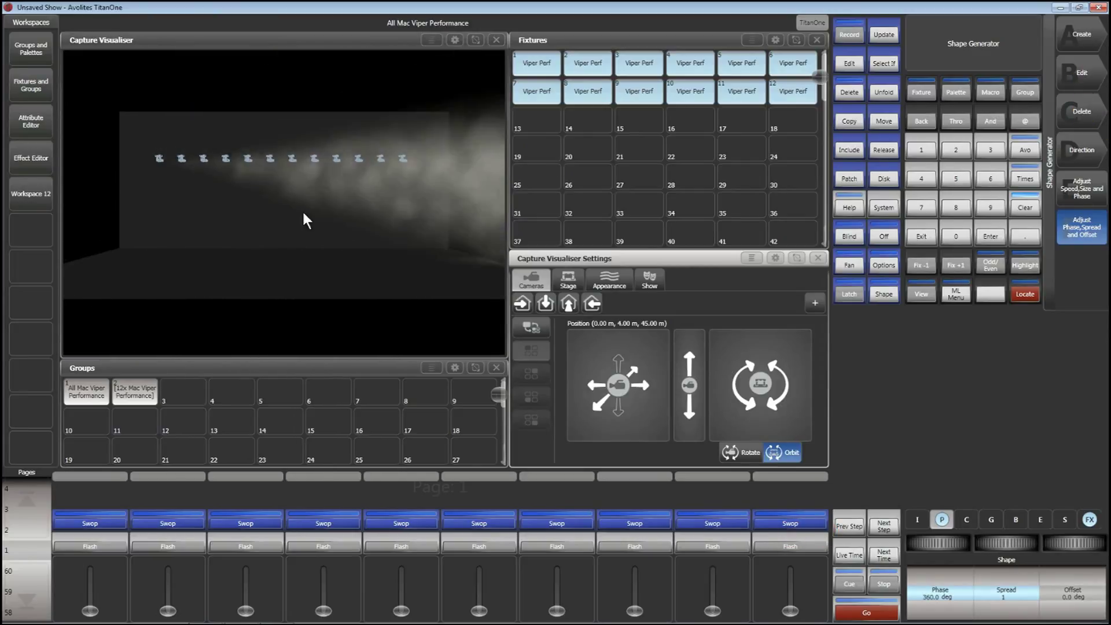
pyautogui.click(216, 148)
pyautogui.click(242, 200)
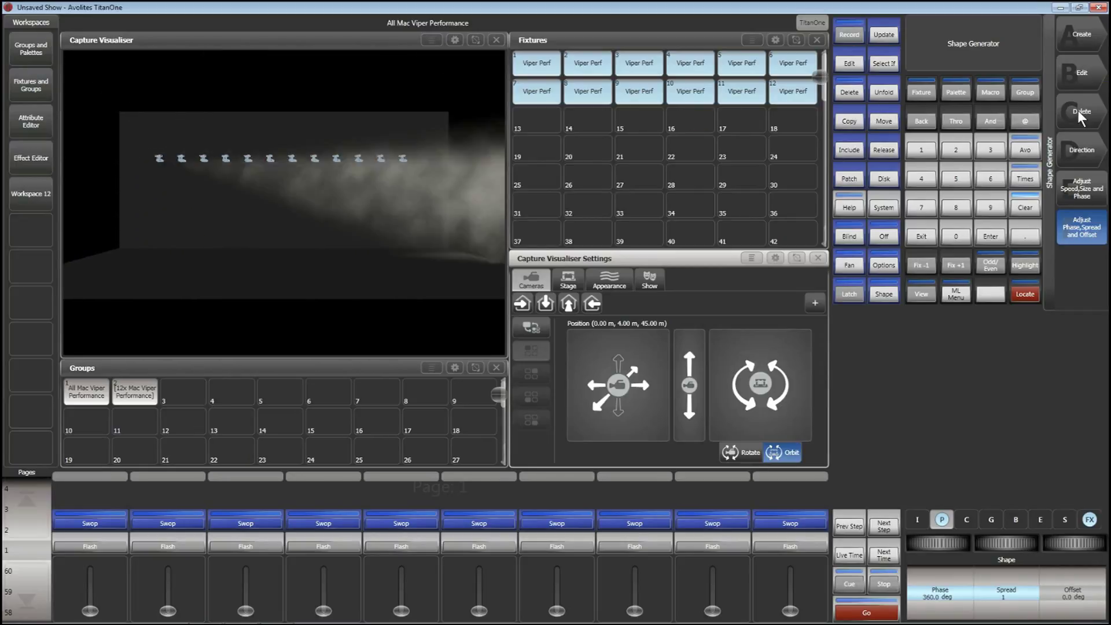
# Open the circle shape's fixture order for editing and examine the step number assigned to each fixture
pyautogui.click(1068, 76)
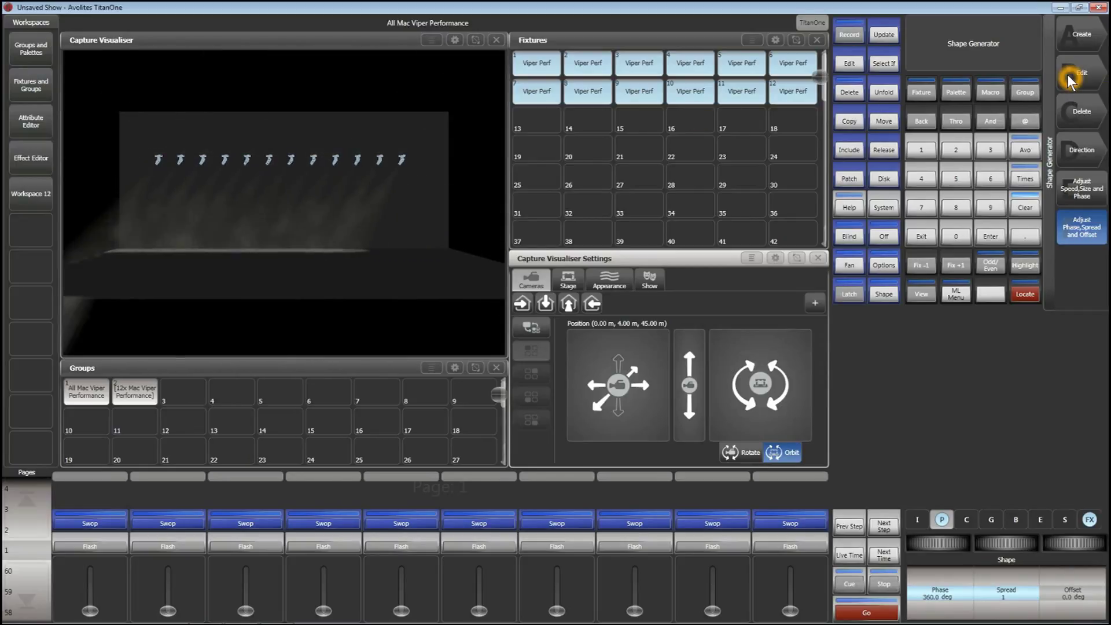
pyautogui.click(1088, 112)
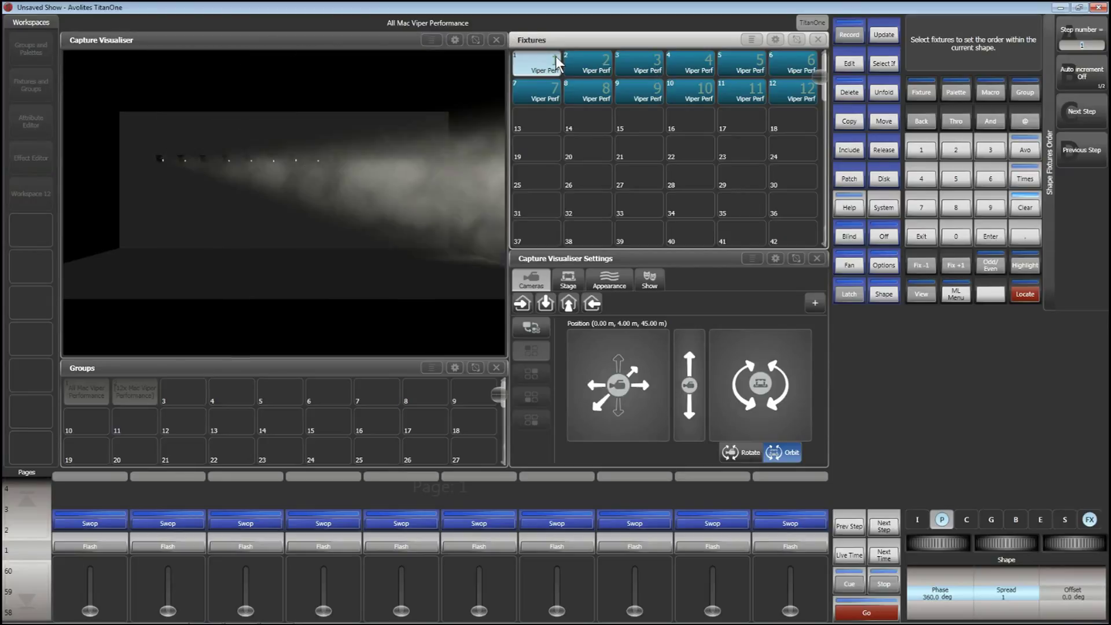
pyautogui.click(583, 63)
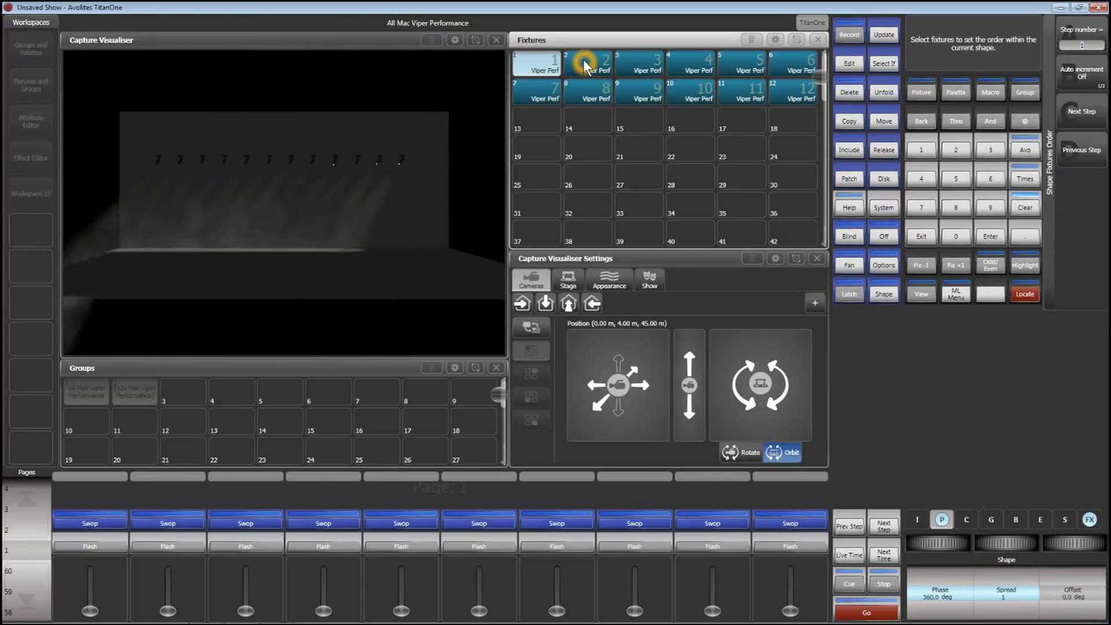
pyautogui.click(553, 63)
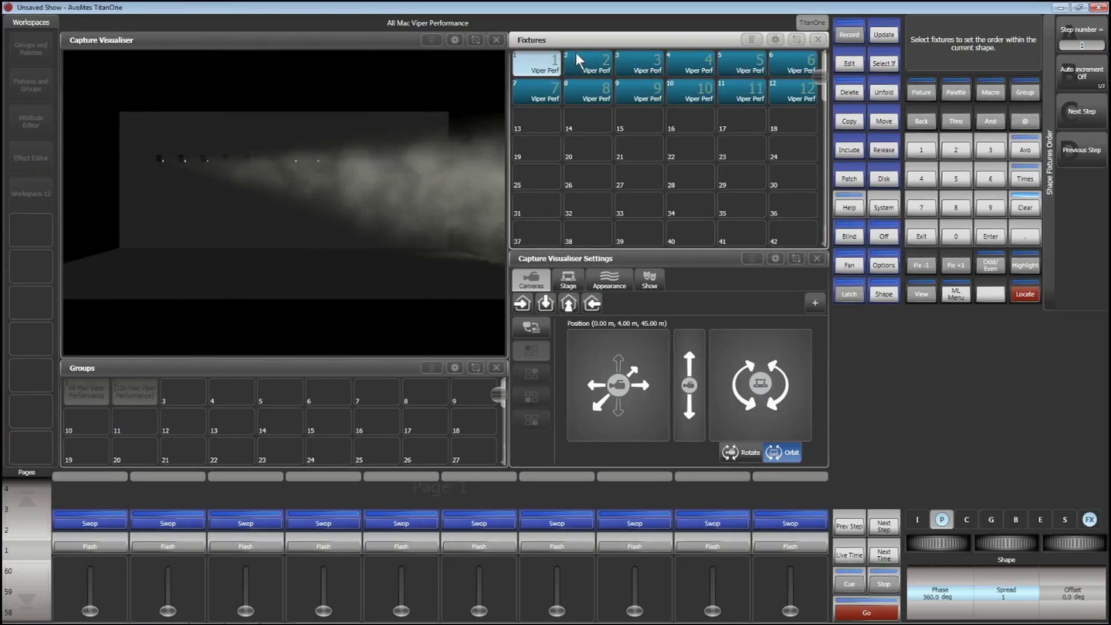
pyautogui.click(619, 54)
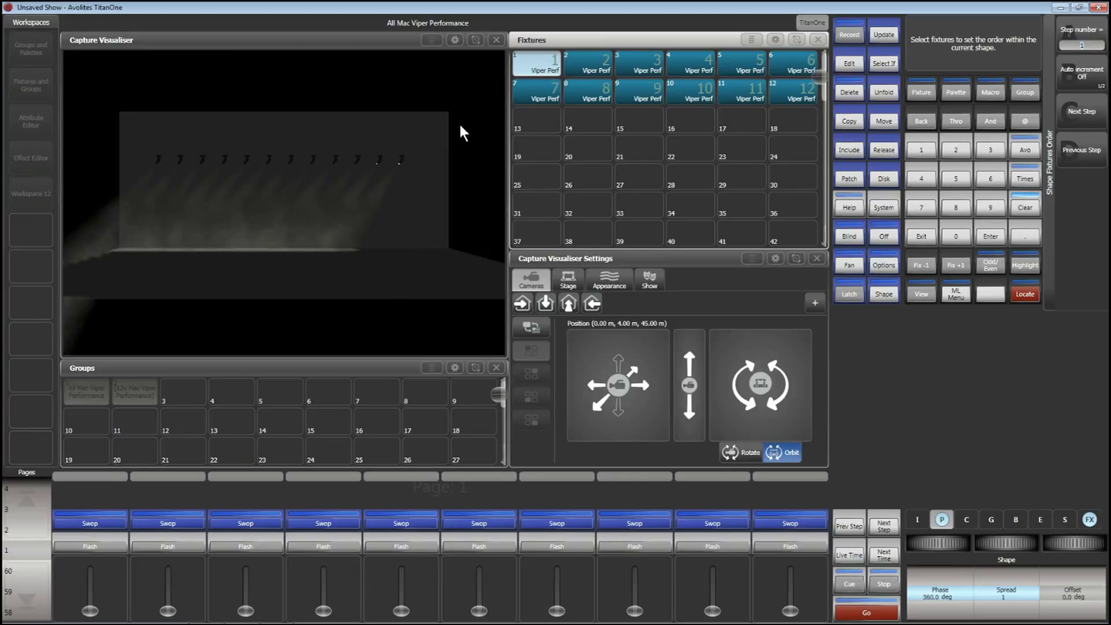
pyautogui.click(124, 184)
pyautogui.click(192, 169)
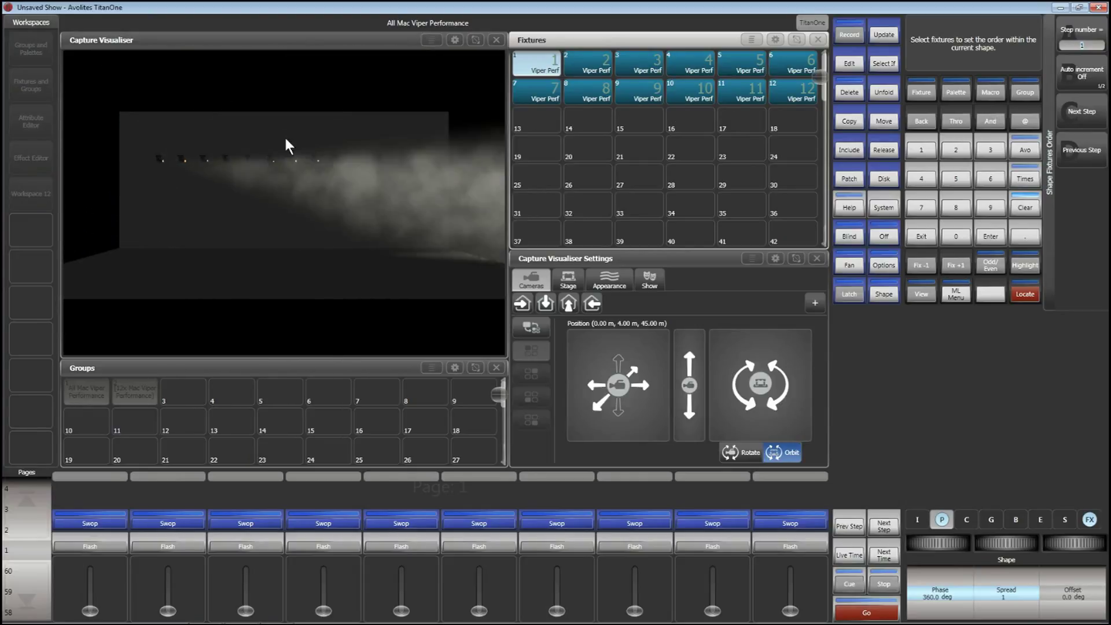
pyautogui.click(592, 59)
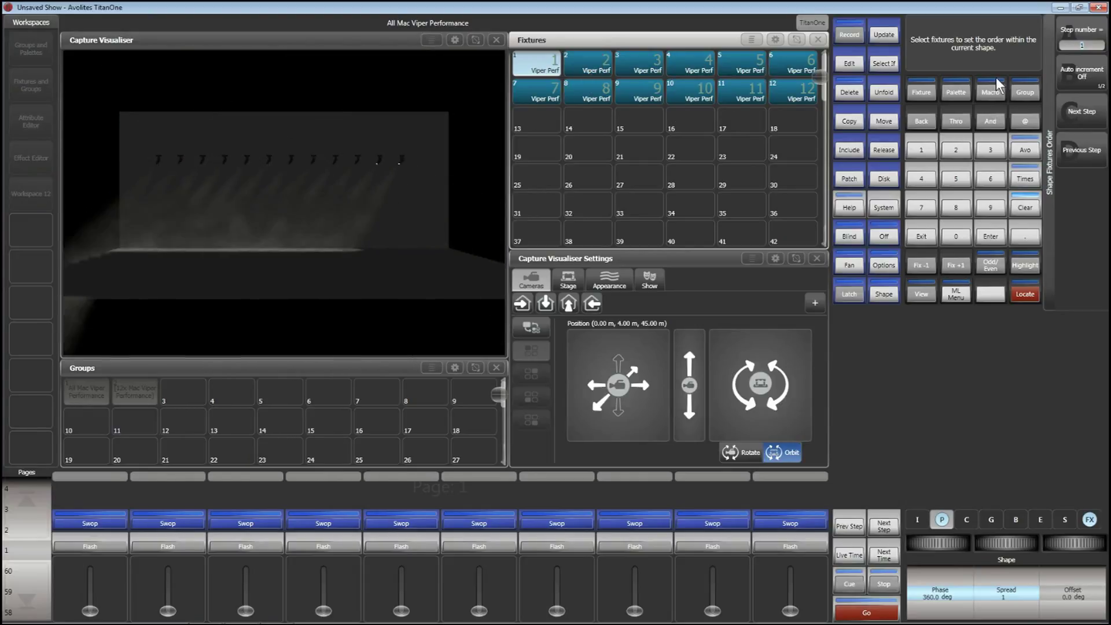
# Pair the first six fixtures in the shape order: fixtures 1–2 on step 1, 3–4 on step 2, 5–6 on step 3
pyautogui.click(580, 58)
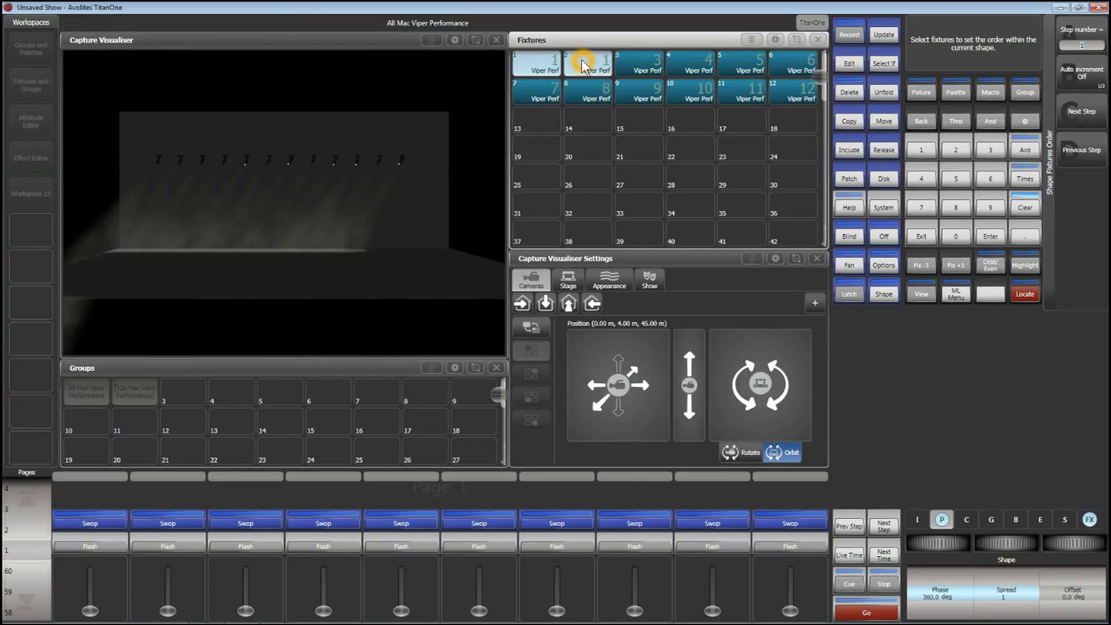
pyautogui.click(1091, 112)
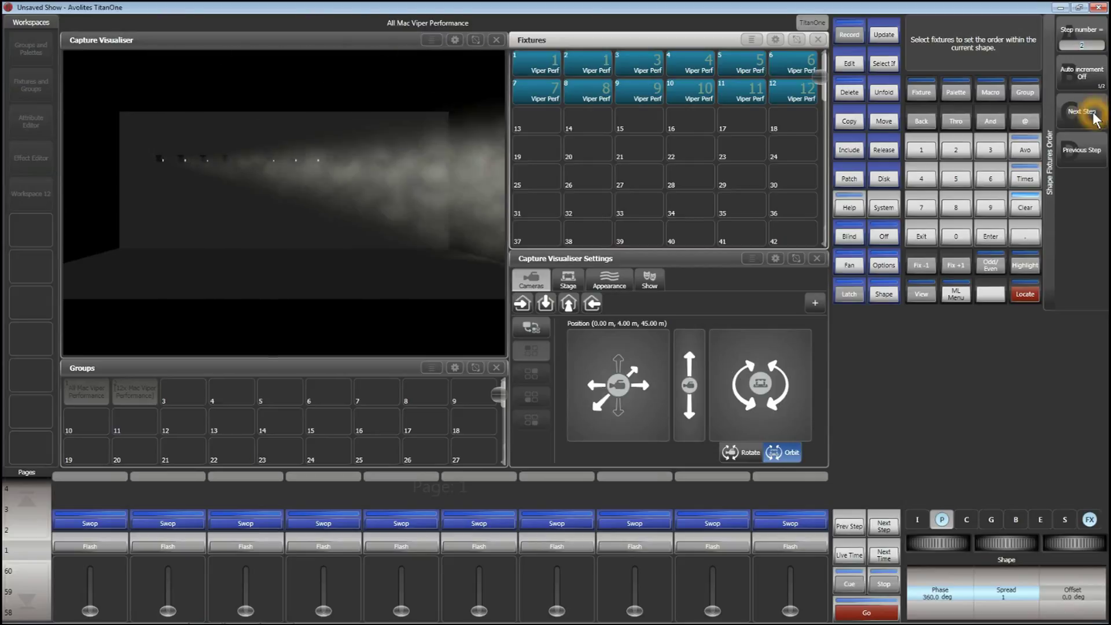
pyautogui.click(649, 60)
pyautogui.click(692, 68)
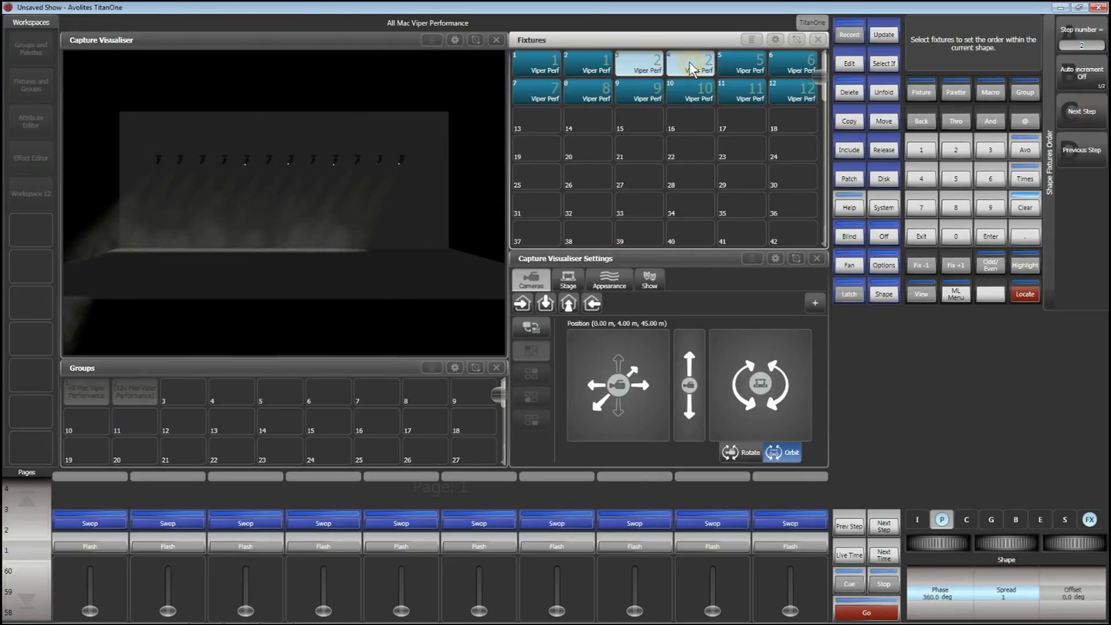
pyautogui.click(1090, 119)
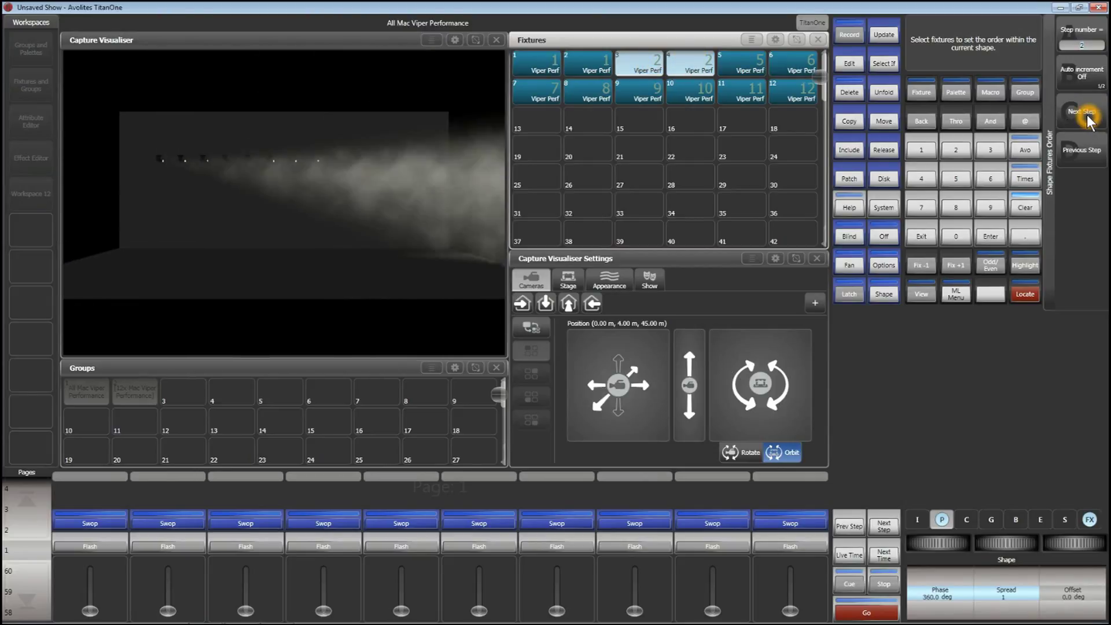
pyautogui.click(752, 65)
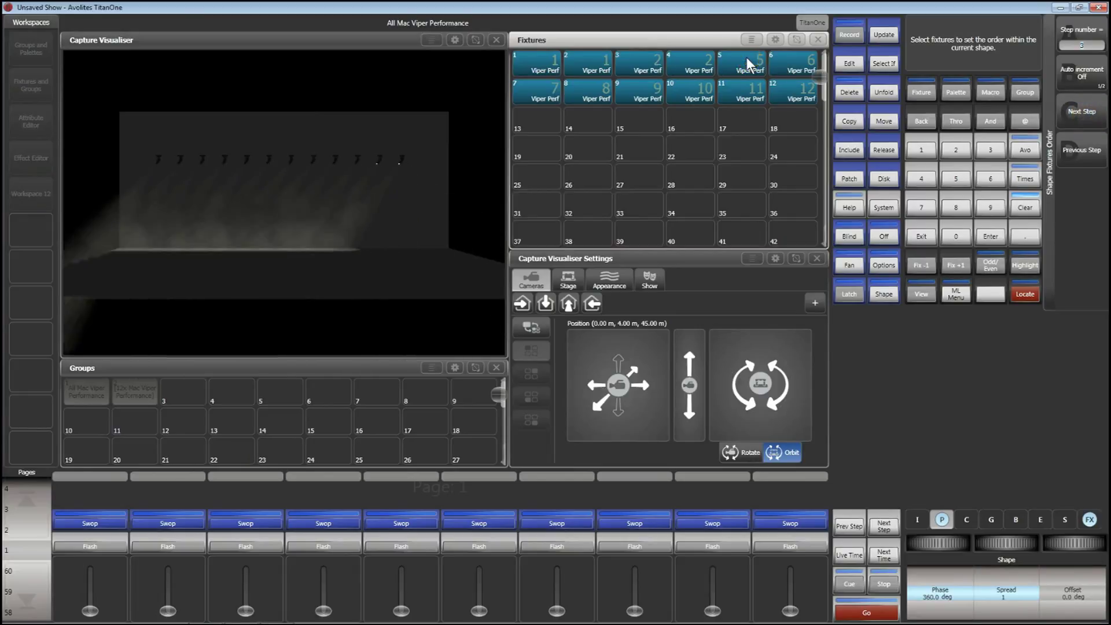
pyautogui.click(805, 63)
# Assign fixtures 7–8 to step 4, 9–10 to step 5 and 11–12 to step 6, and leave the fixture order editor
pyautogui.click(1085, 122)
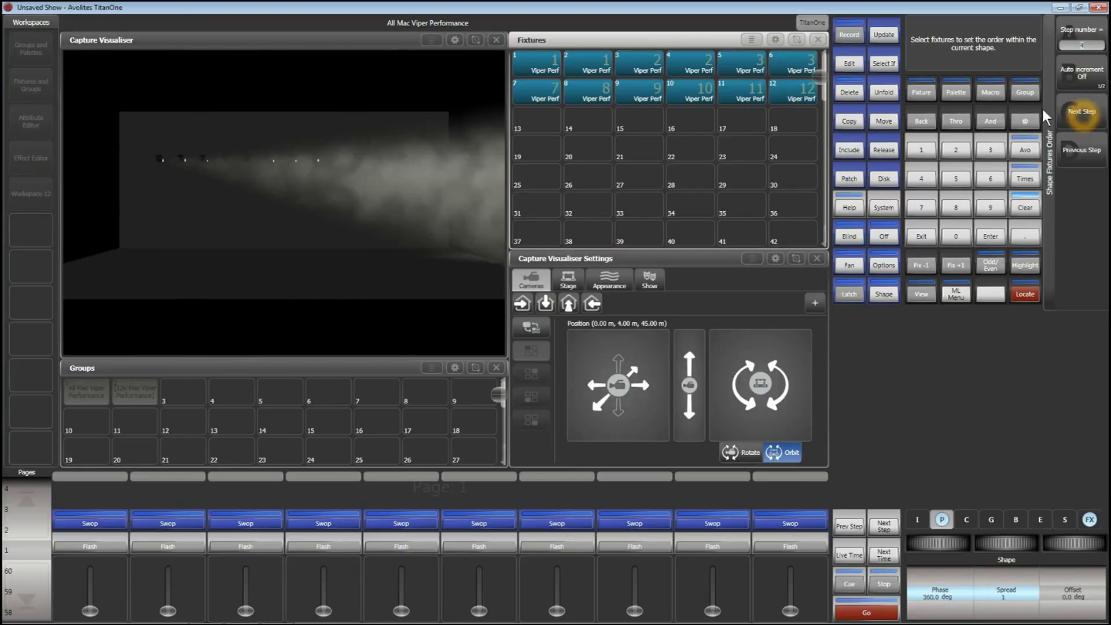
pyautogui.click(539, 94)
pyautogui.click(602, 99)
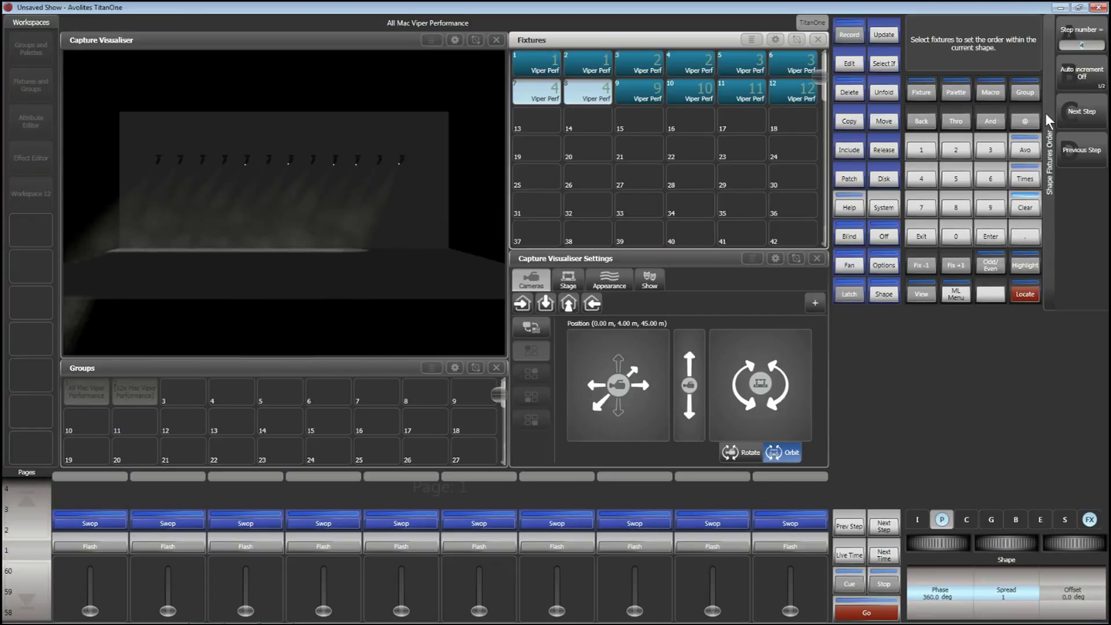
pyautogui.click(1085, 121)
pyautogui.click(639, 94)
pyautogui.click(702, 92)
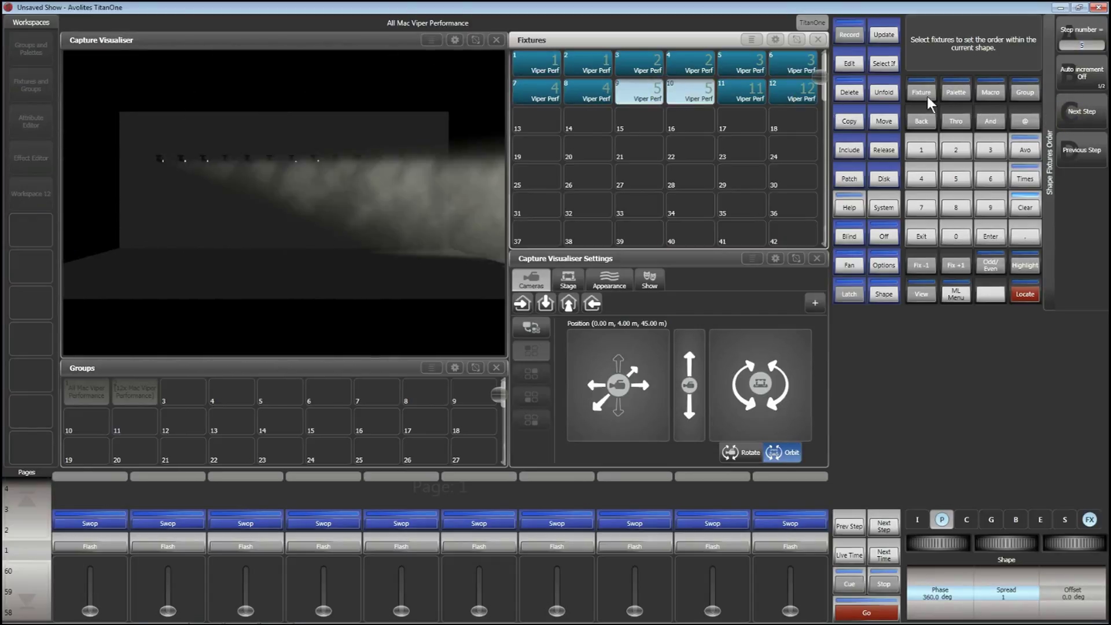
pyautogui.click(1085, 122)
pyautogui.click(744, 93)
pyautogui.click(787, 99)
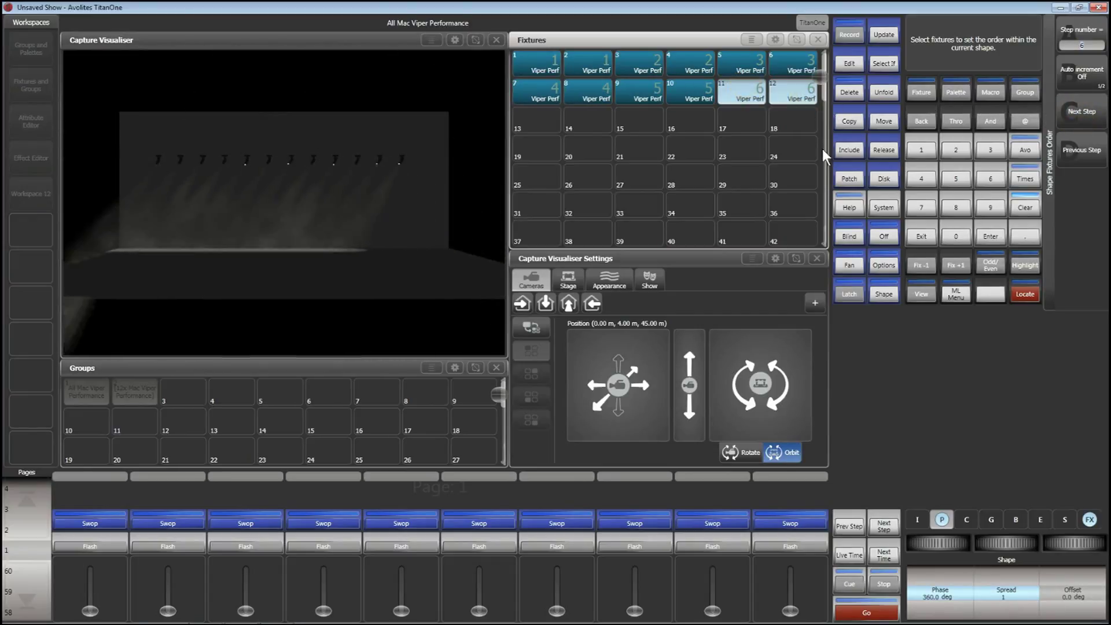
pyautogui.click(925, 234)
pyautogui.click(924, 234)
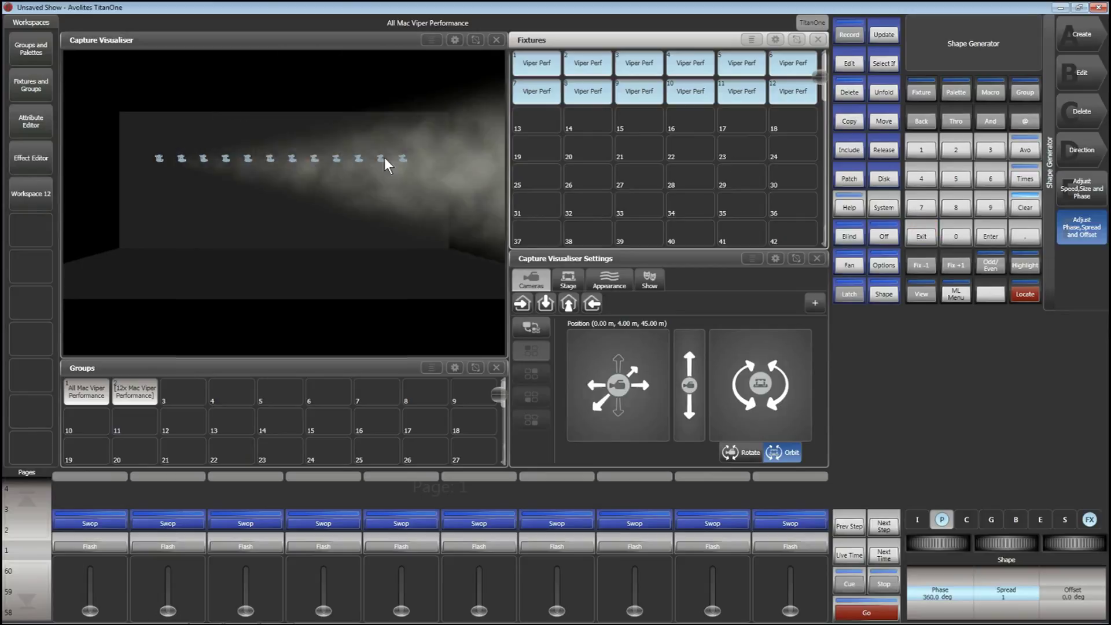
# Set the paired circle shape's spread to 2 with a phase of 180 deg
pyautogui.click(190, 167)
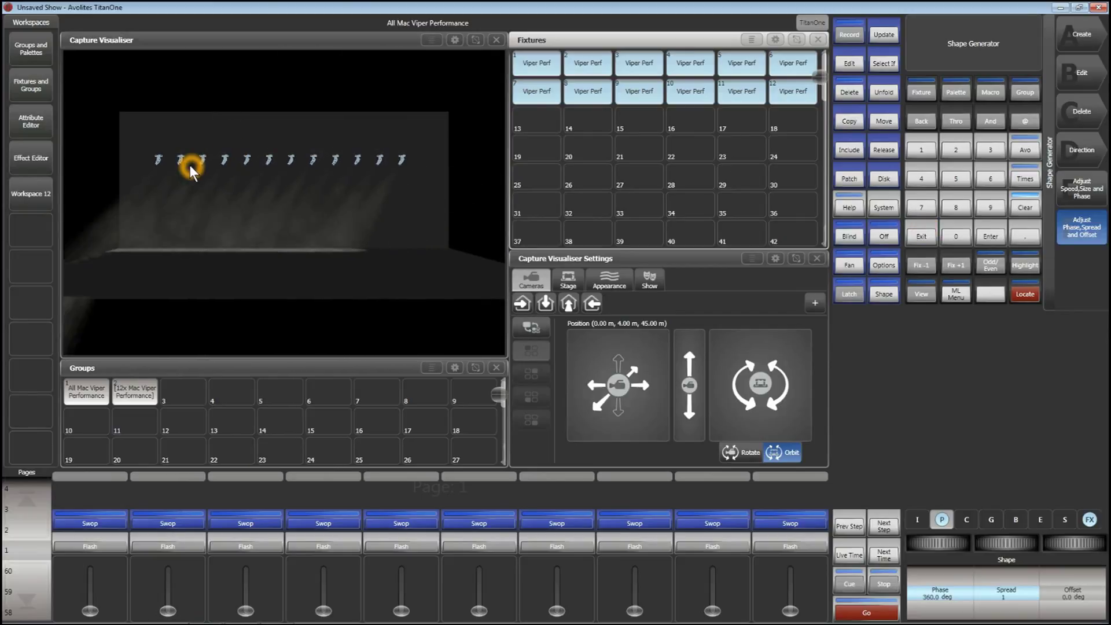
pyautogui.click(1104, 207)
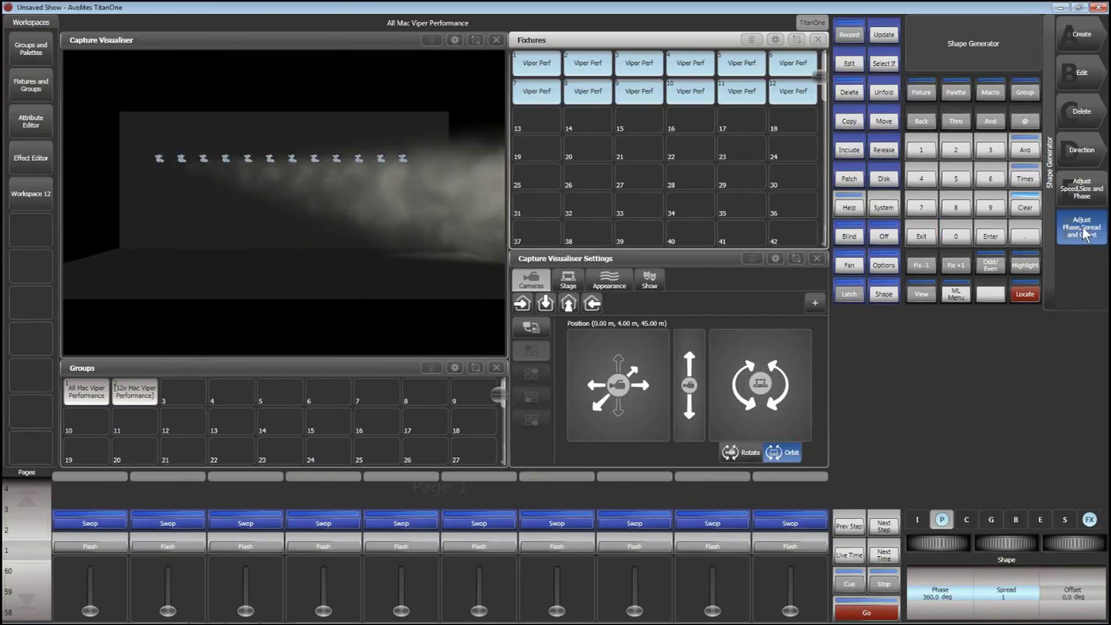
pyautogui.click(1003, 547)
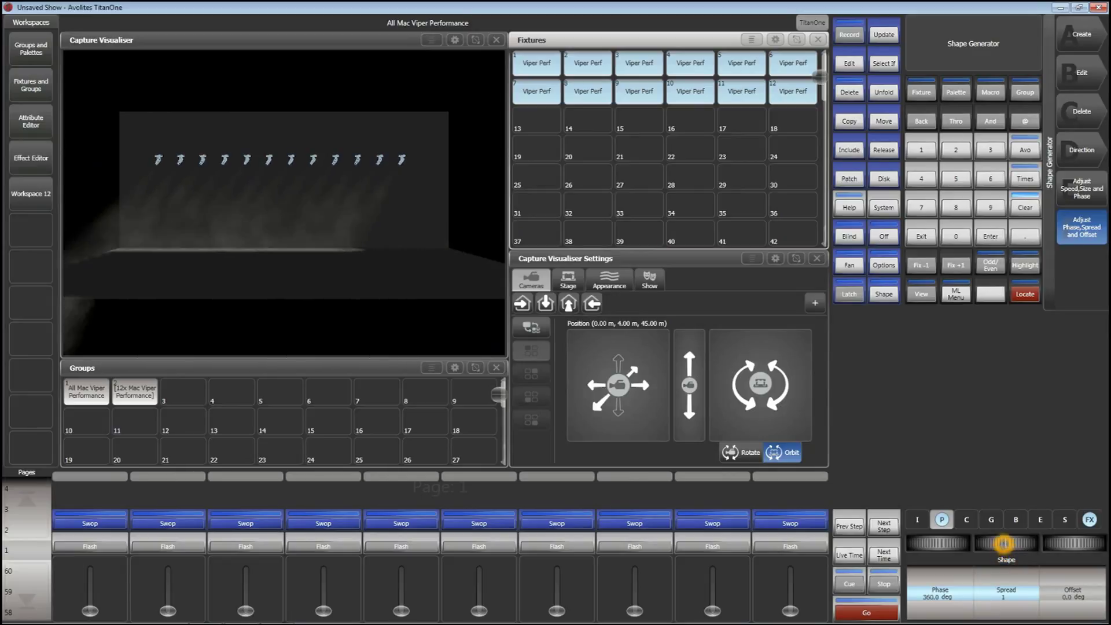
pyautogui.moveTo(1003, 547); pyautogui.dragTo(1010, 548)
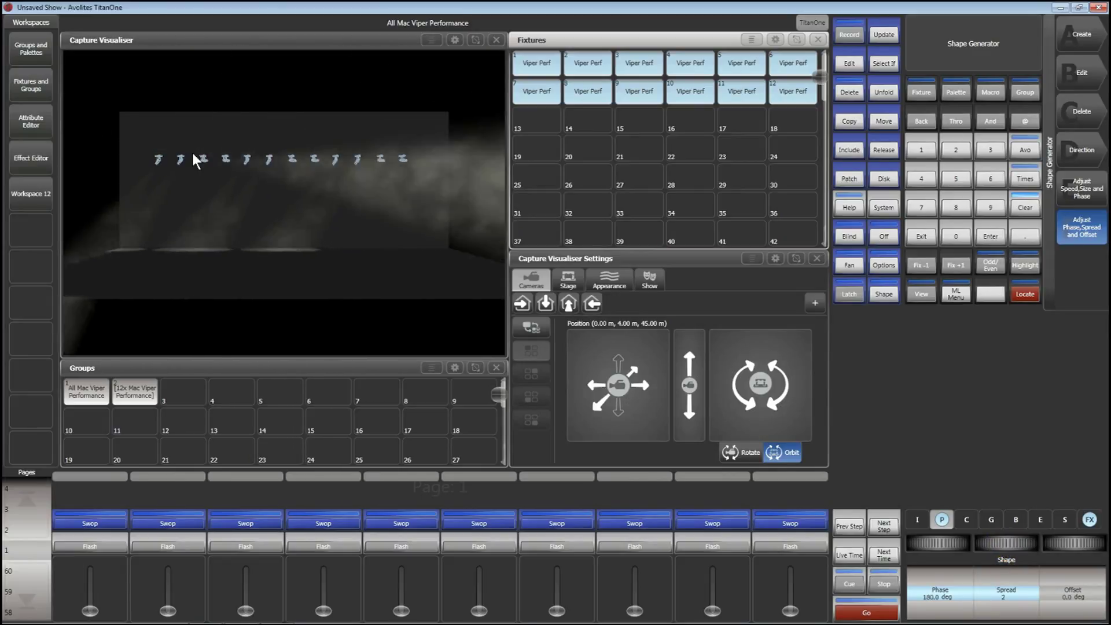
# Raise the circle shape's spread to 4 with a phase of 90 deg, and on to 5 with a phase of 72 deg
pyautogui.click(1006, 547)
pyautogui.moveTo(1005, 544); pyautogui.dragTo(1013, 544)
pyautogui.click(400, 206)
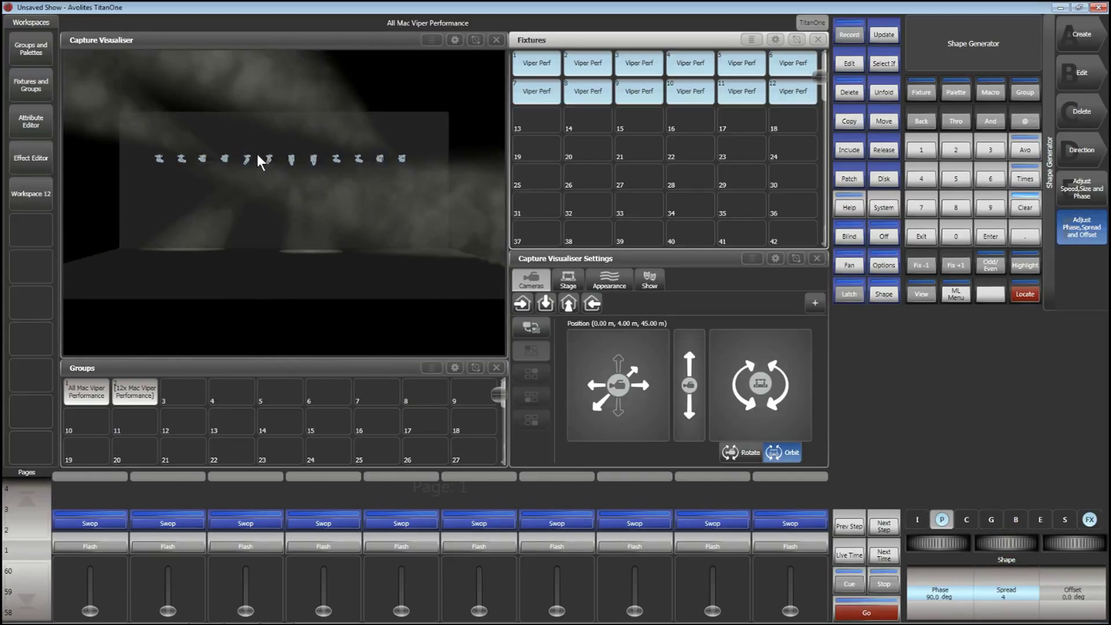
pyautogui.click(995, 538)
pyautogui.moveTo(995, 537); pyautogui.dragTo(996, 537)
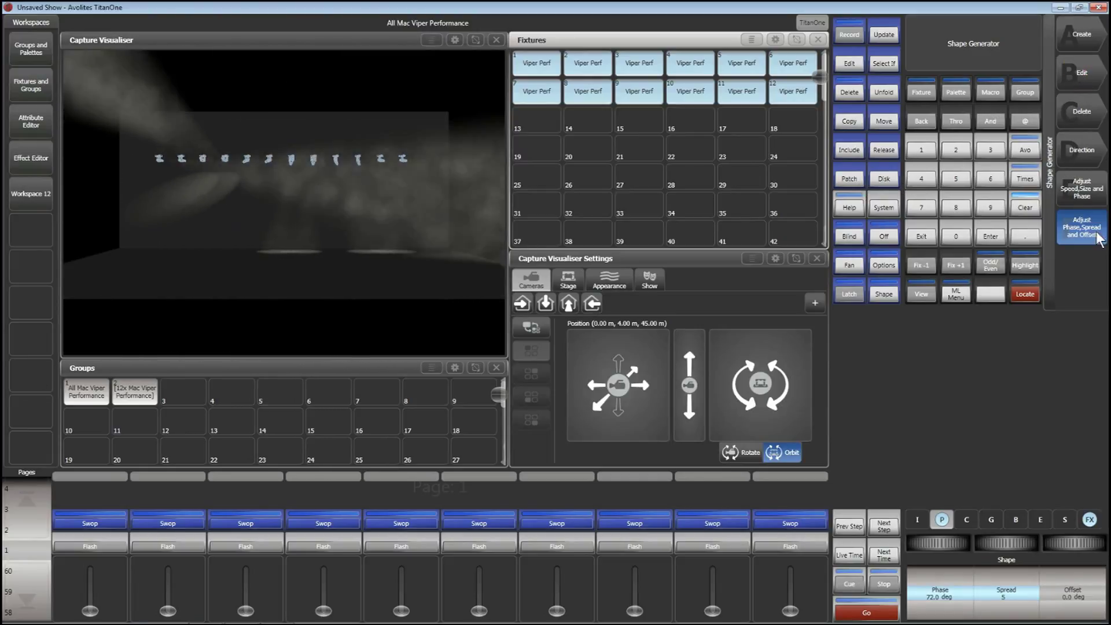
# Return the circle shape's spread to 1 and delete the circle from the programmer
pyautogui.click(1077, 226)
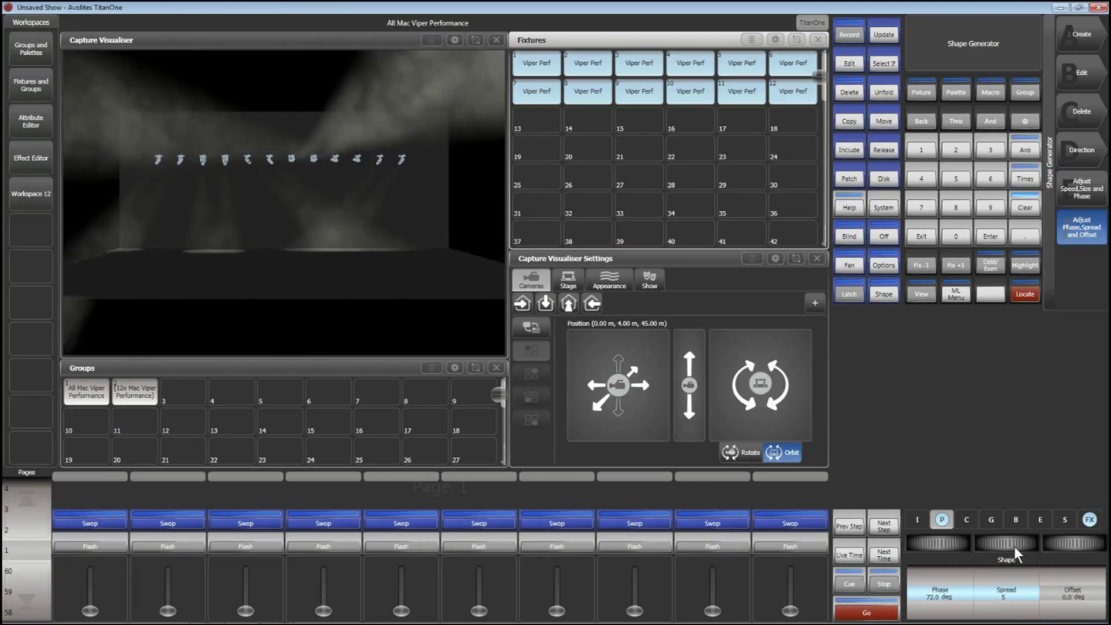
pyautogui.moveTo(1013, 542); pyautogui.dragTo(978, 542)
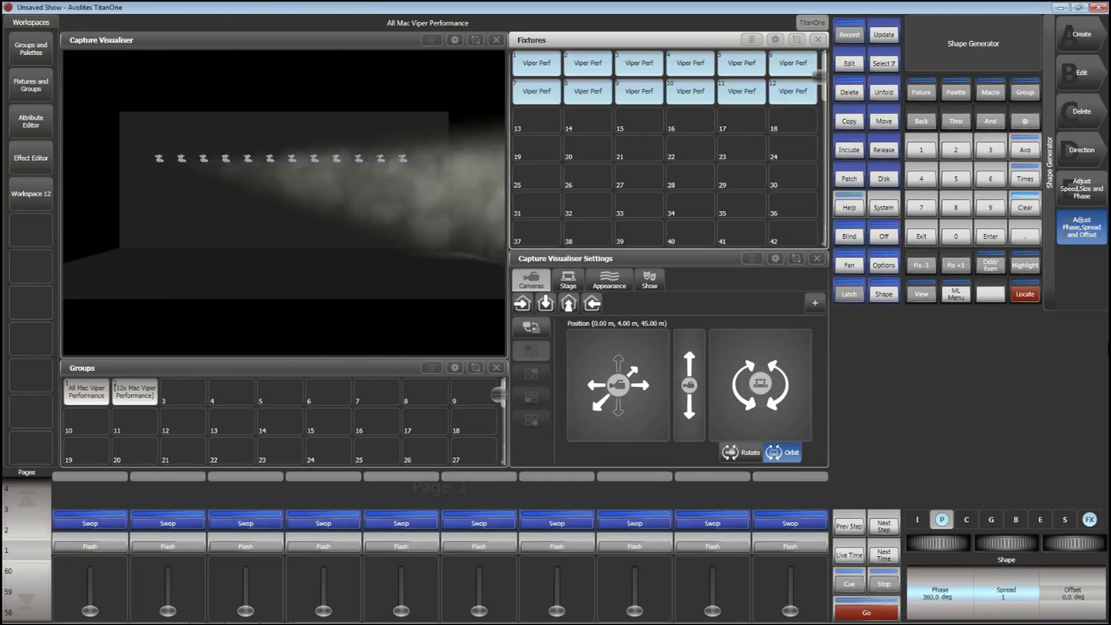
pyautogui.click(1082, 113)
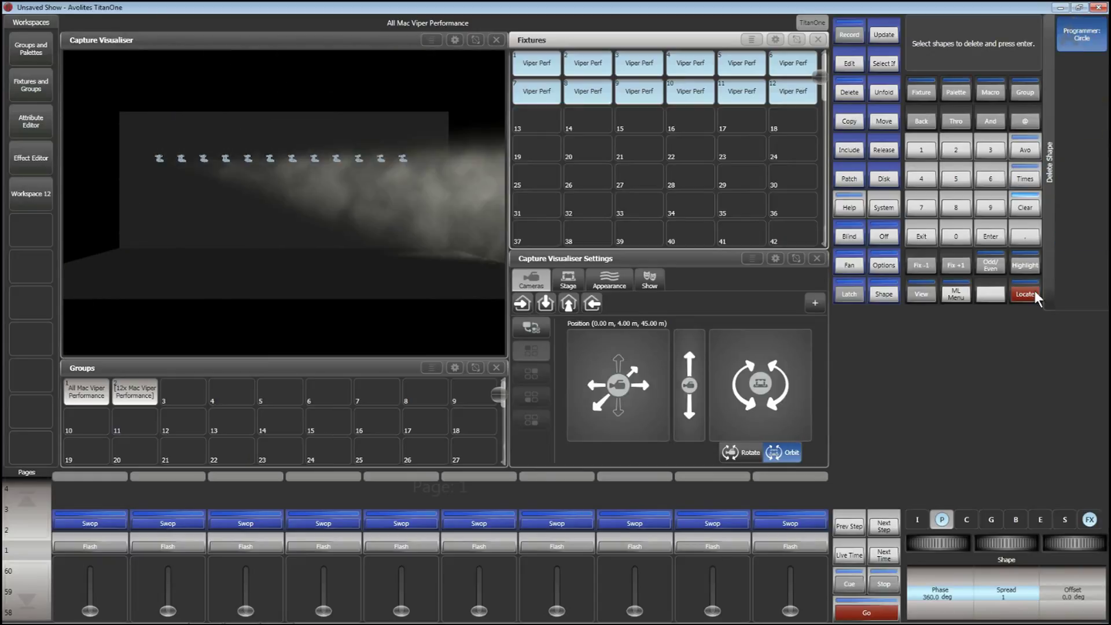
pyautogui.click(989, 234)
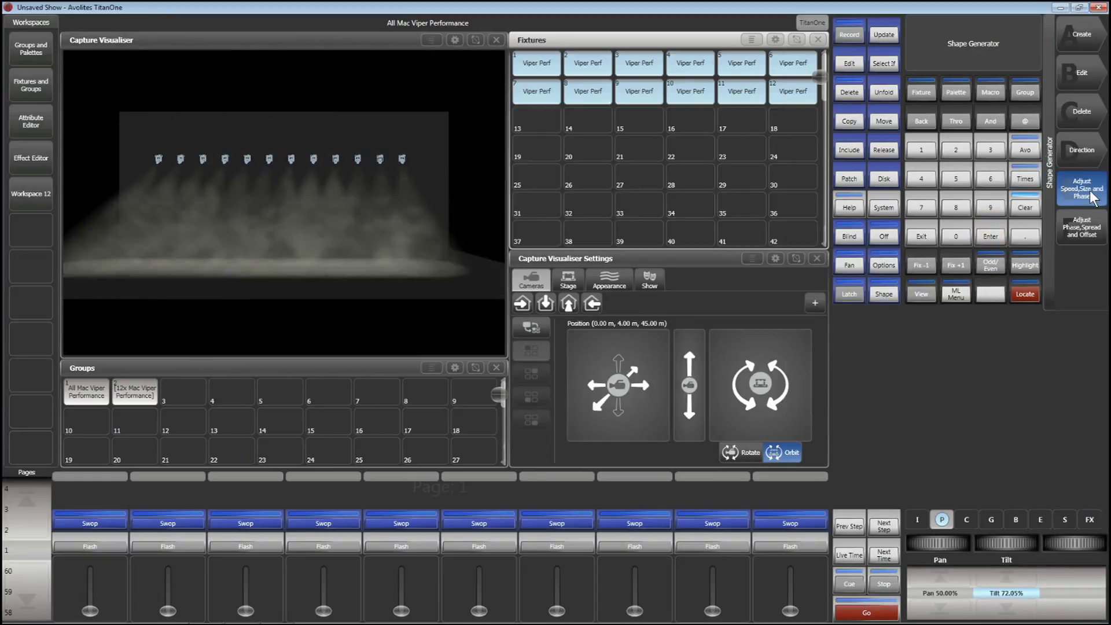
# Create a Pan Swing shape from the pan/tilt category on the twelve selected fixtures
pyautogui.click(1074, 44)
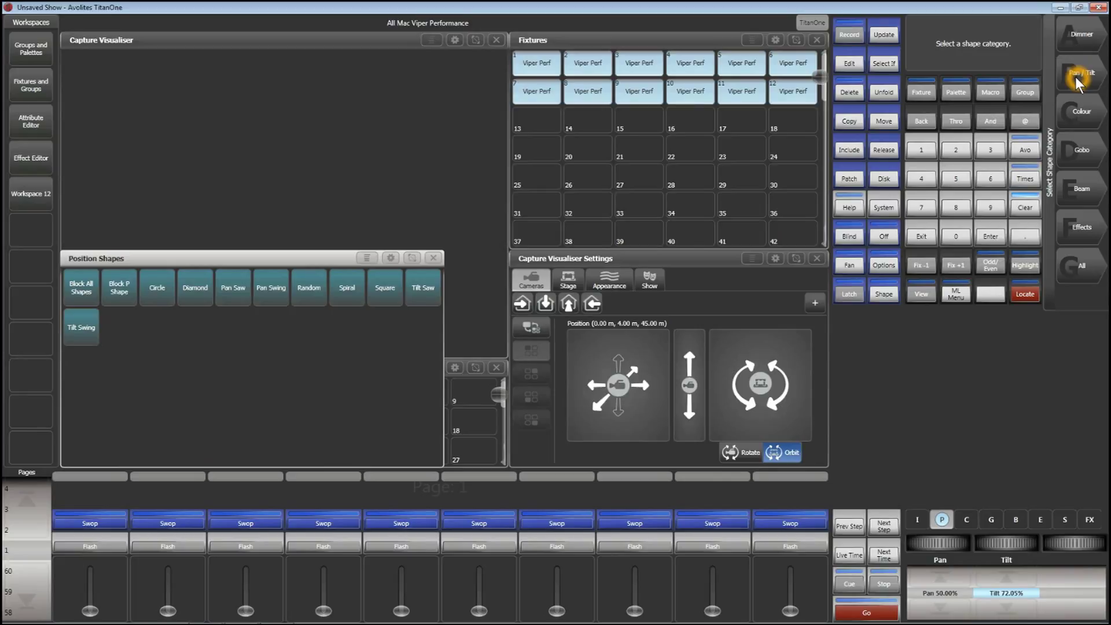
pyautogui.click(264, 280)
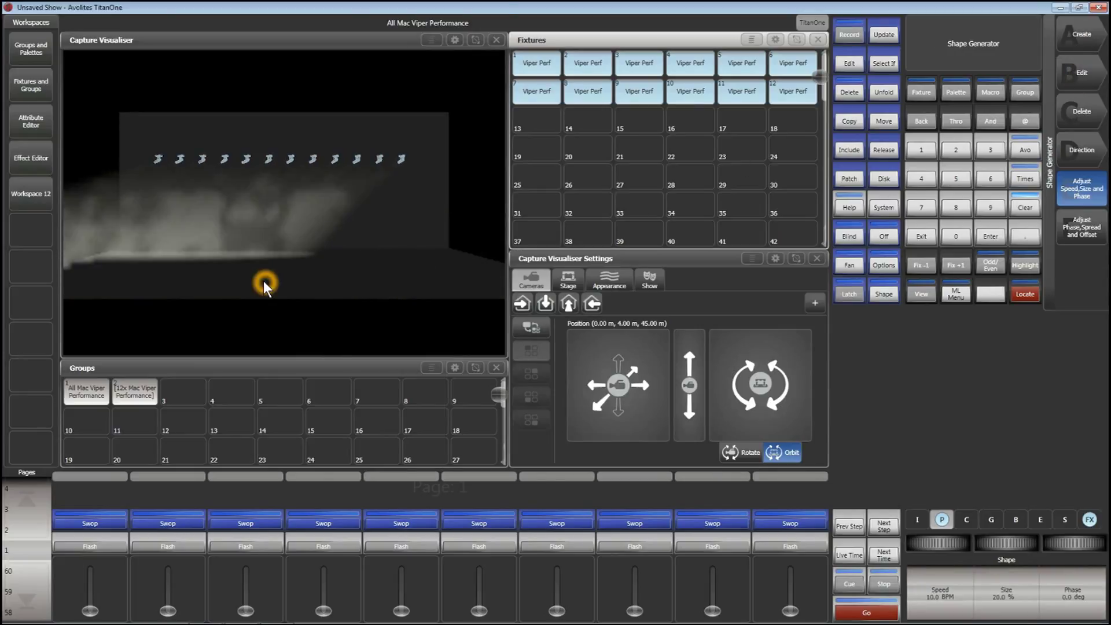
pyautogui.click(603, 232)
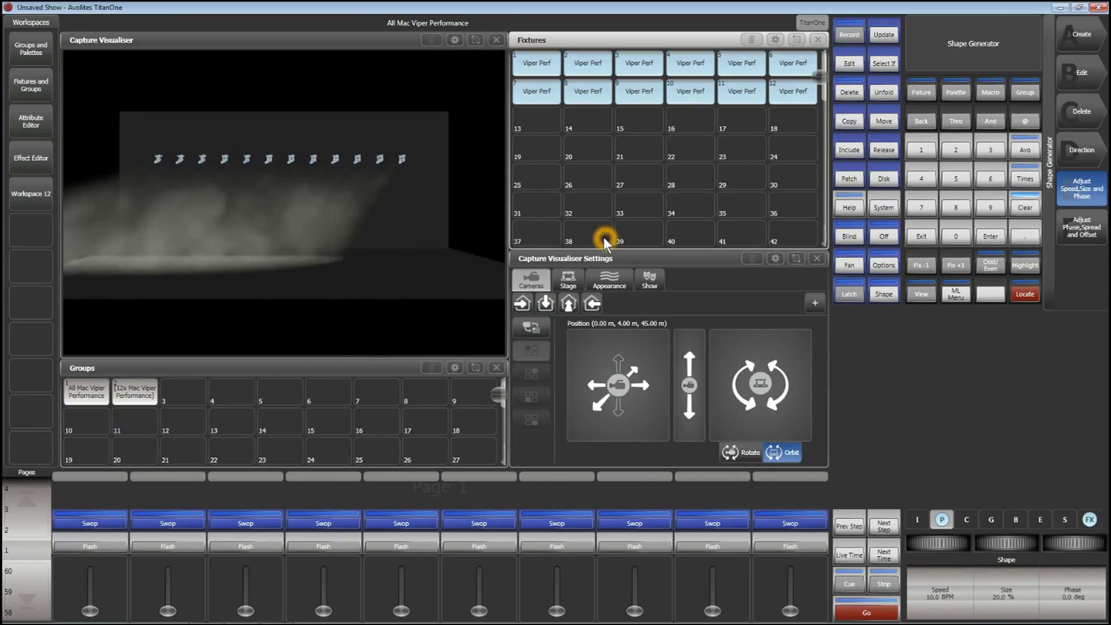
# Edit the Pan Swing shape's fixture order, putting fixtures 1–2 on step 1, 3–4 on step 2 and 5–6 on step 3
pyautogui.click(1072, 77)
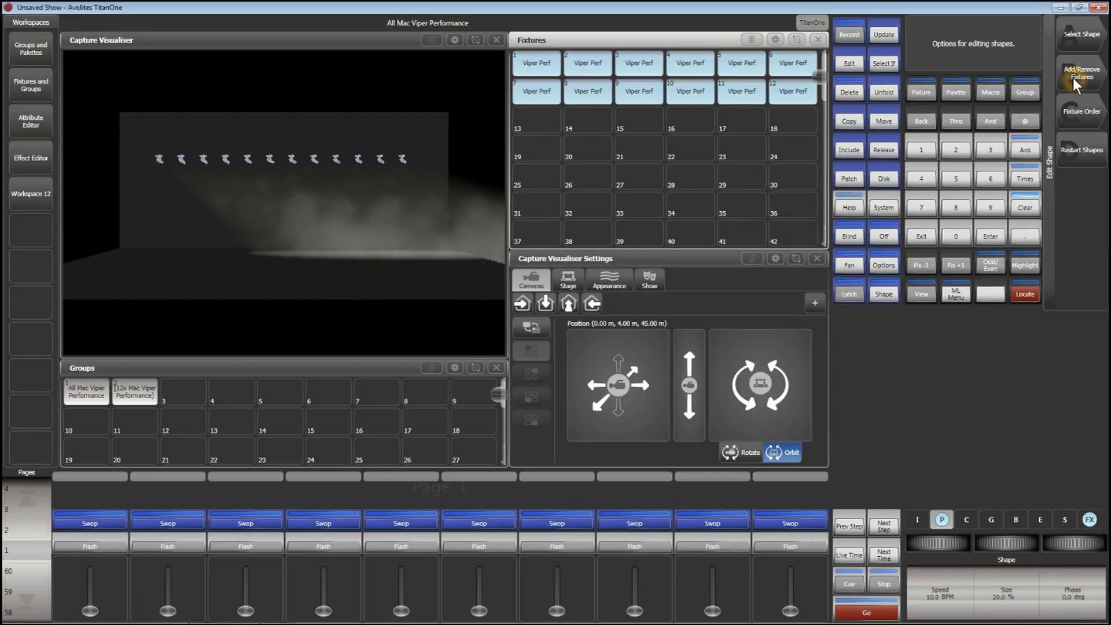
pyautogui.click(1077, 113)
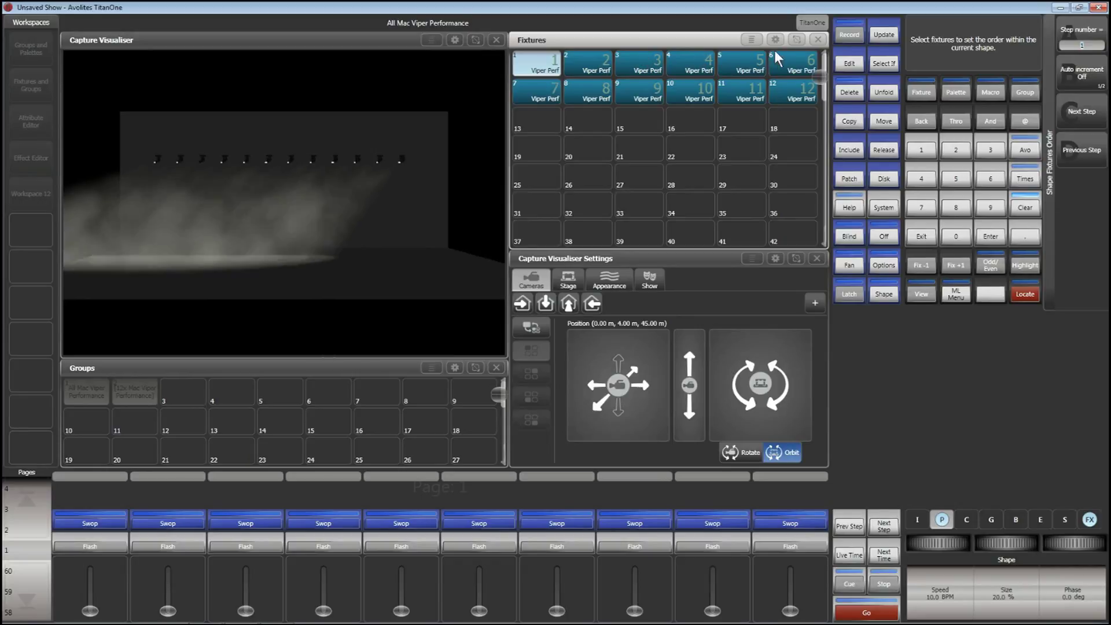
pyautogui.click(585, 60)
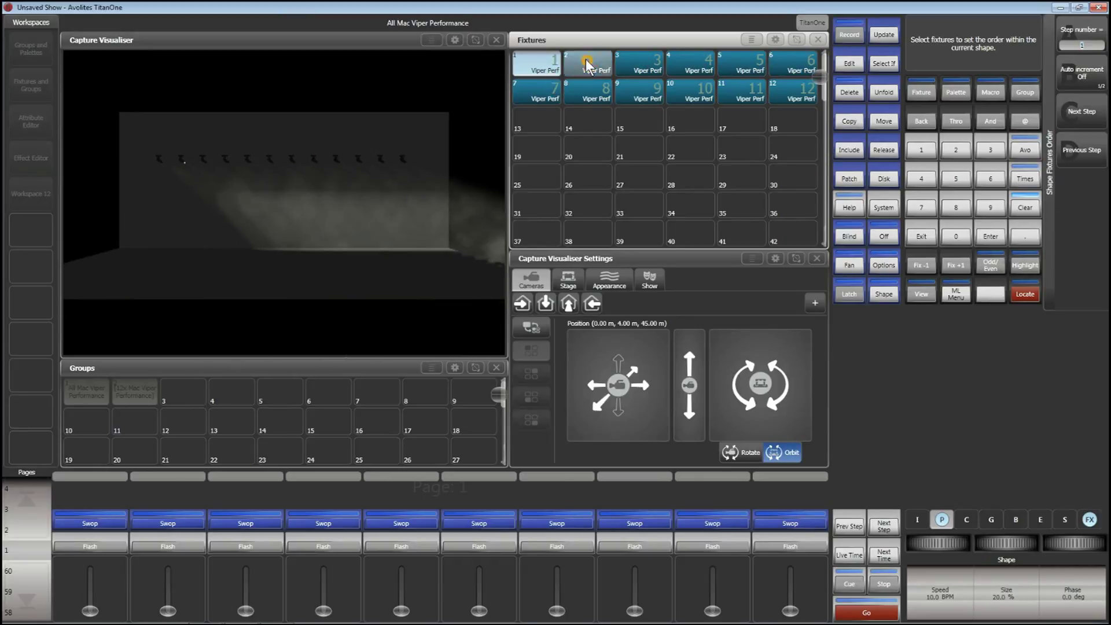
pyautogui.click(1082, 113)
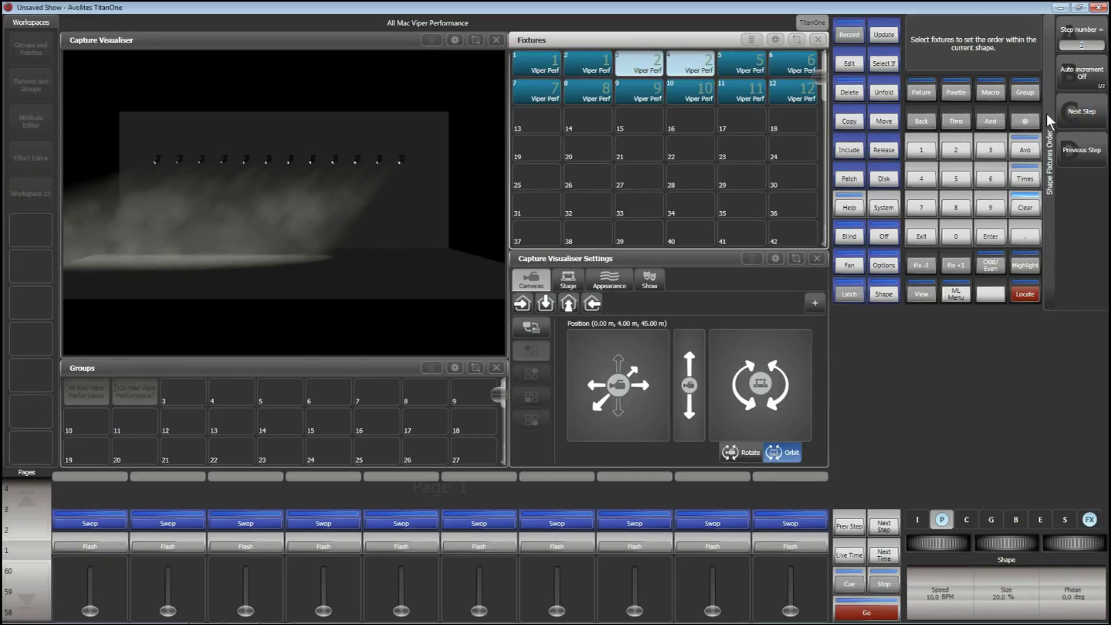
pyautogui.click(1077, 114)
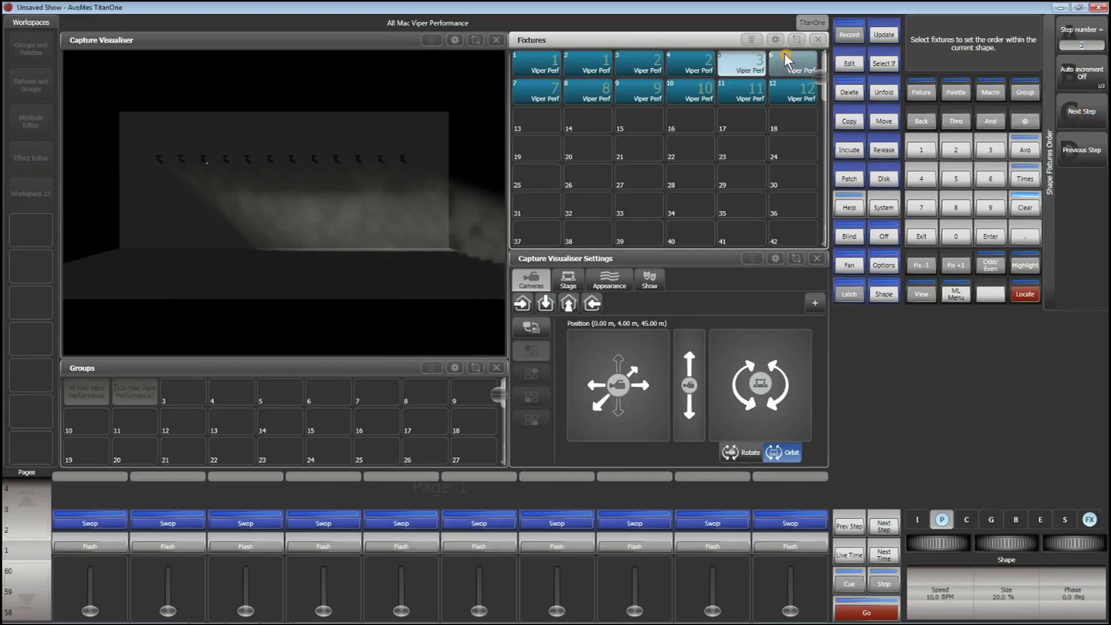
# Put fixtures 7–8 on step 4, 9–10 on step 5 and 11–12 on step 6 of the Pan Swing order, and exit the editor
pyautogui.click(1069, 108)
pyautogui.click(543, 94)
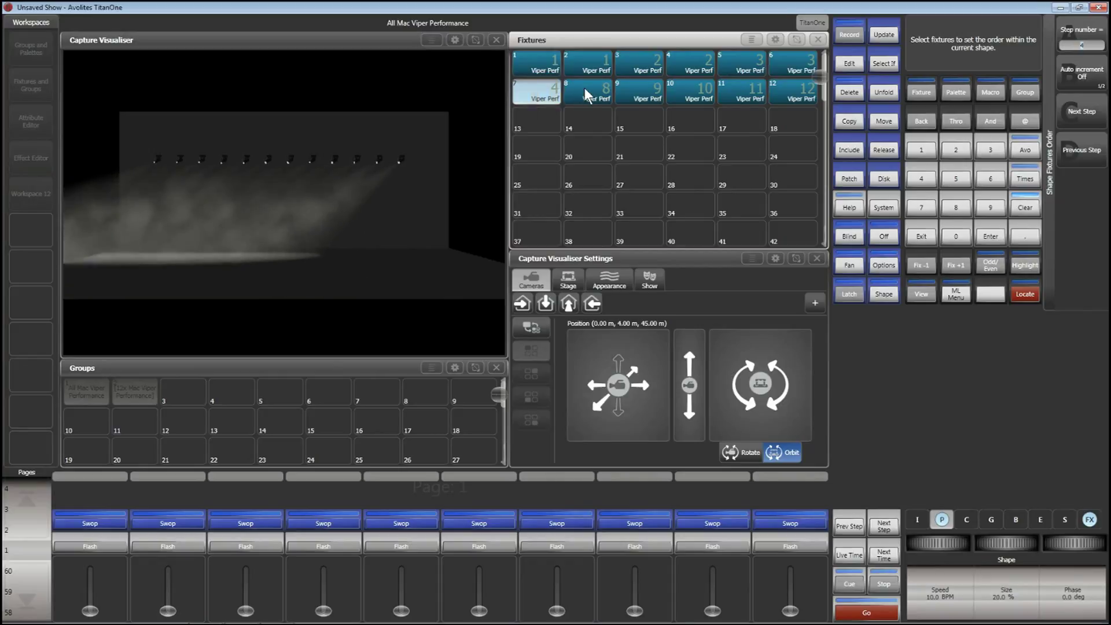
pyautogui.click(584, 90)
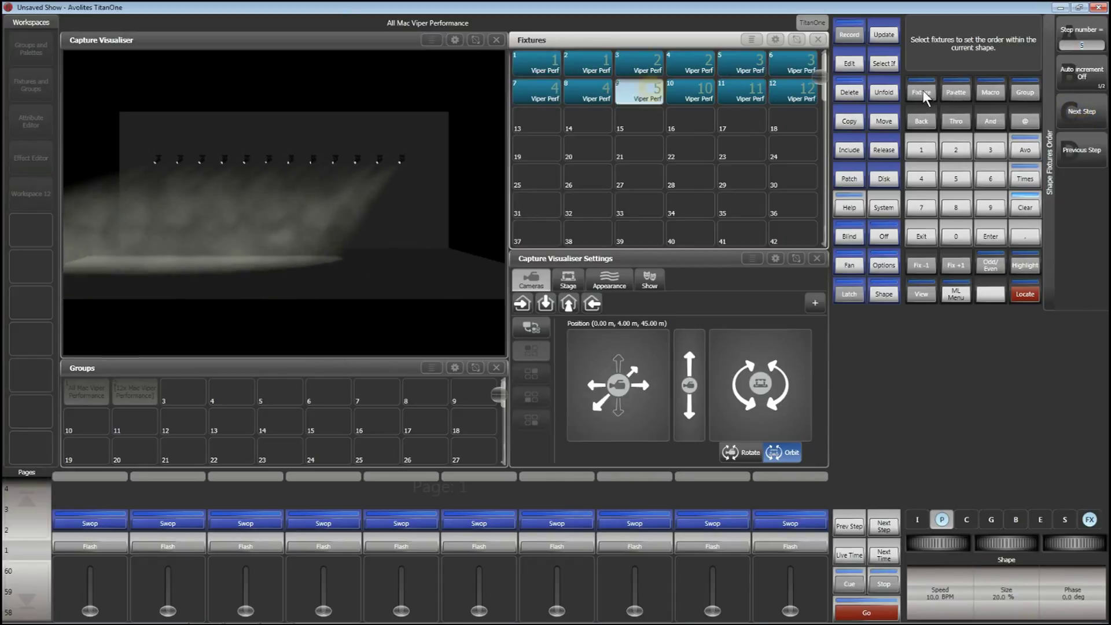
pyautogui.click(741, 92)
pyautogui.click(816, 94)
pyautogui.click(640, 130)
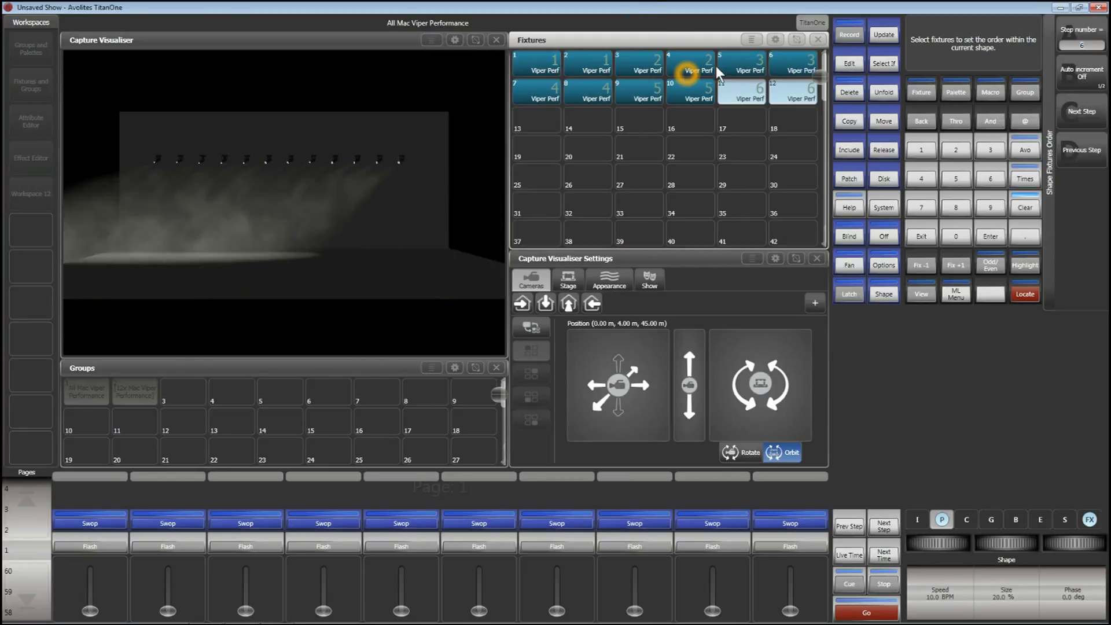
pyautogui.click(914, 237)
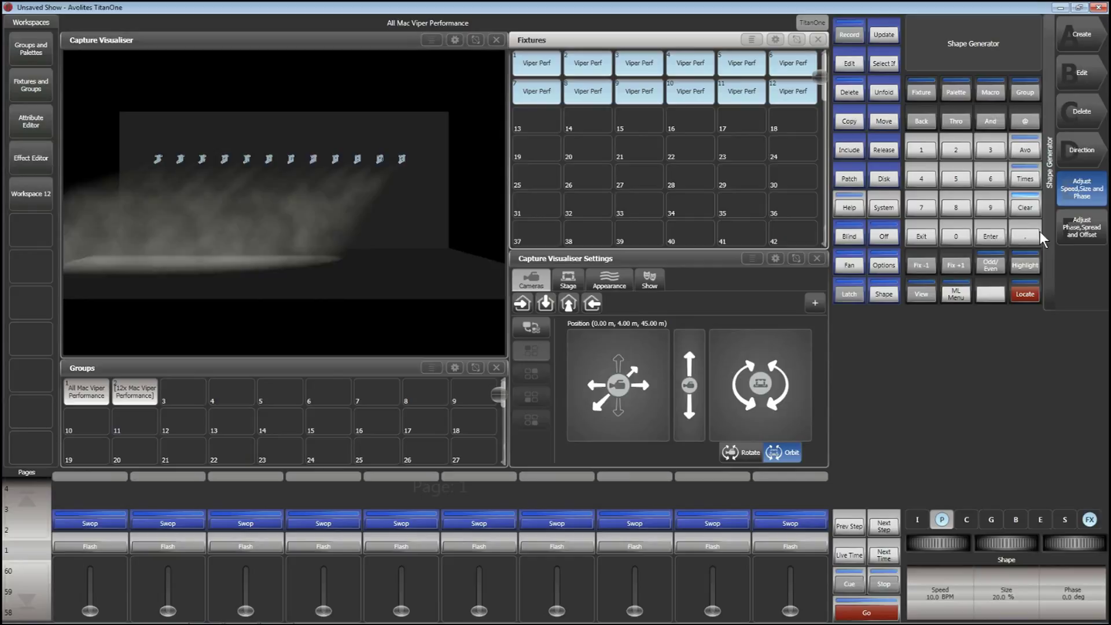
# Set the Pan Swing shape's spread to 2 with a phase of 180 deg
pyautogui.click(1077, 225)
pyautogui.moveTo(995, 538); pyautogui.dragTo(1010, 540)
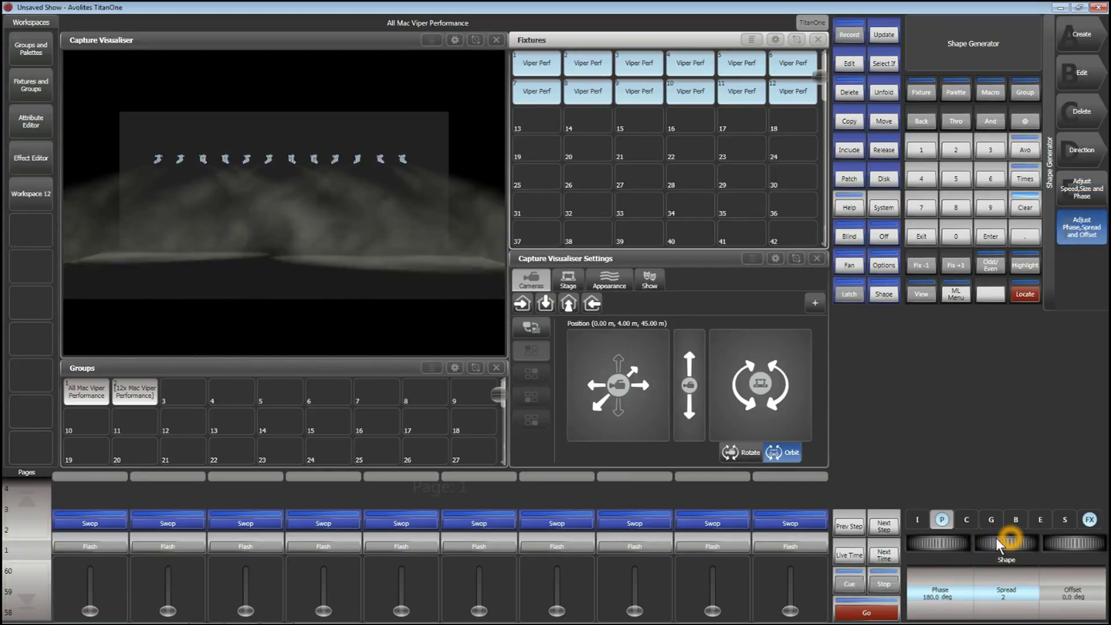
pyautogui.click(186, 158)
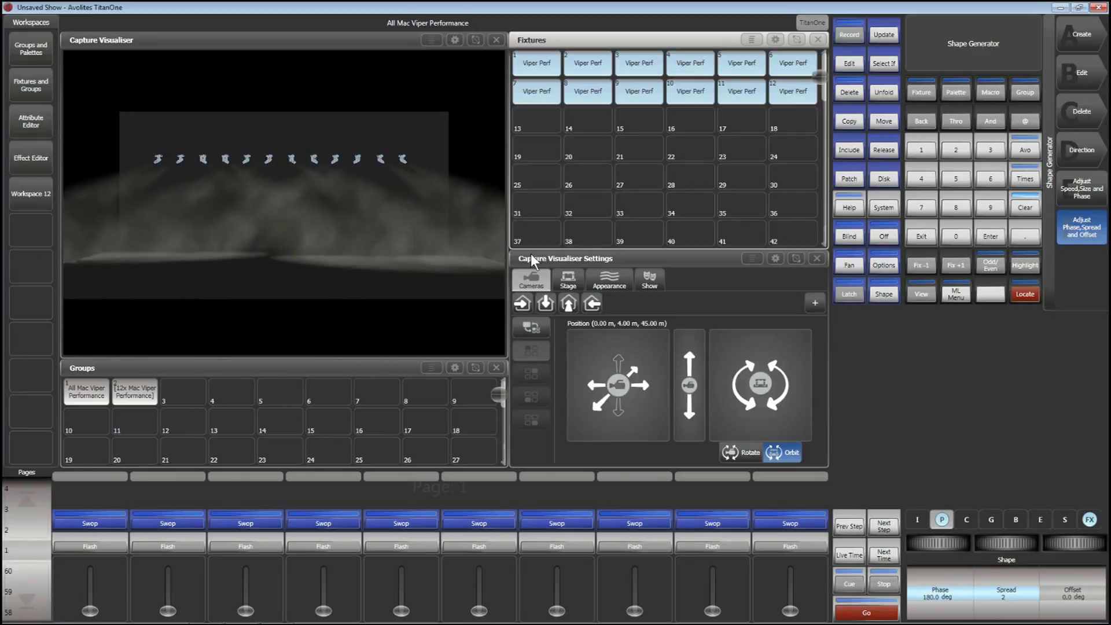
# Increase the Pan Swing shape's spread to 4 with a phase of 90 deg
pyautogui.moveTo(1009, 546); pyautogui.dragTo(1004, 542)
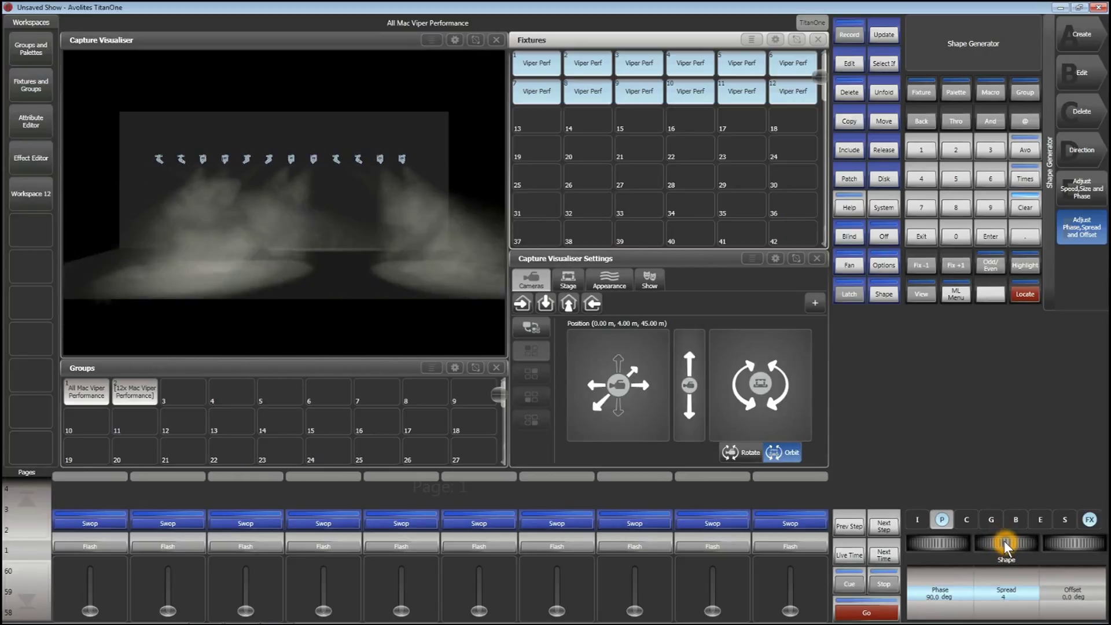
pyautogui.click(909, 331)
pyautogui.click(911, 343)
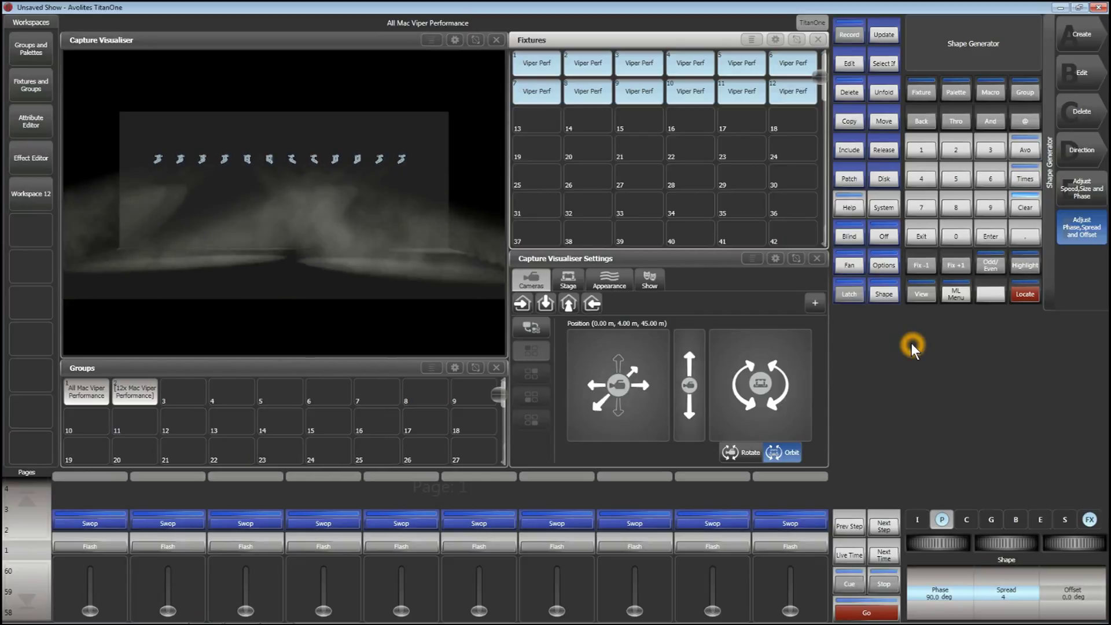